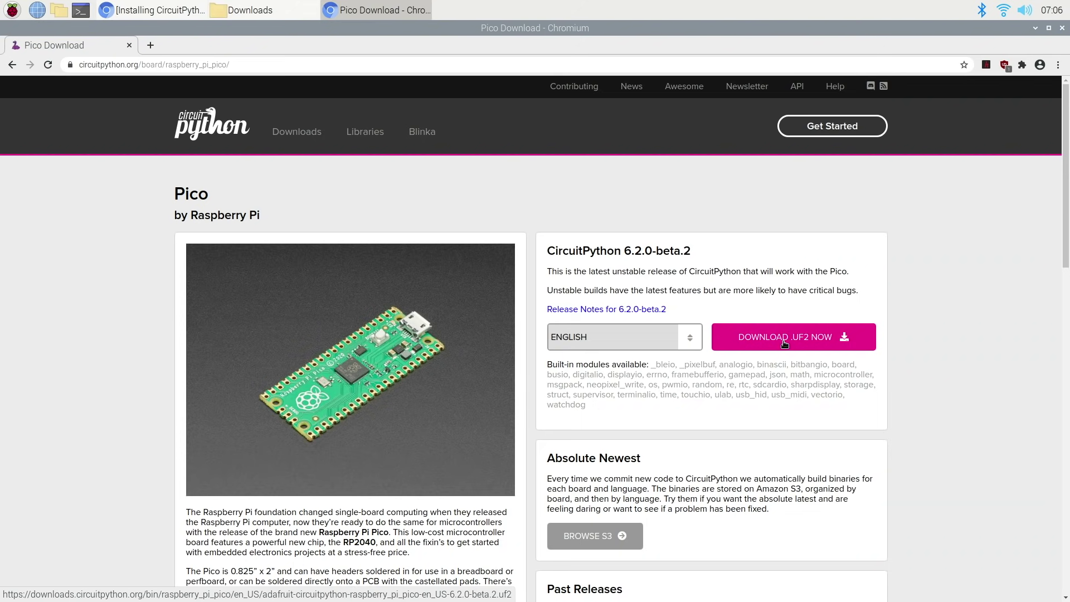
- Close the browser and copy adafruit-circuitpython-raspberry_pi_pico-en_US-6.2.0-beta.2.uf2 from Downloads to the RPI-RP2 drive, opened in the file manager
click(1062, 29)
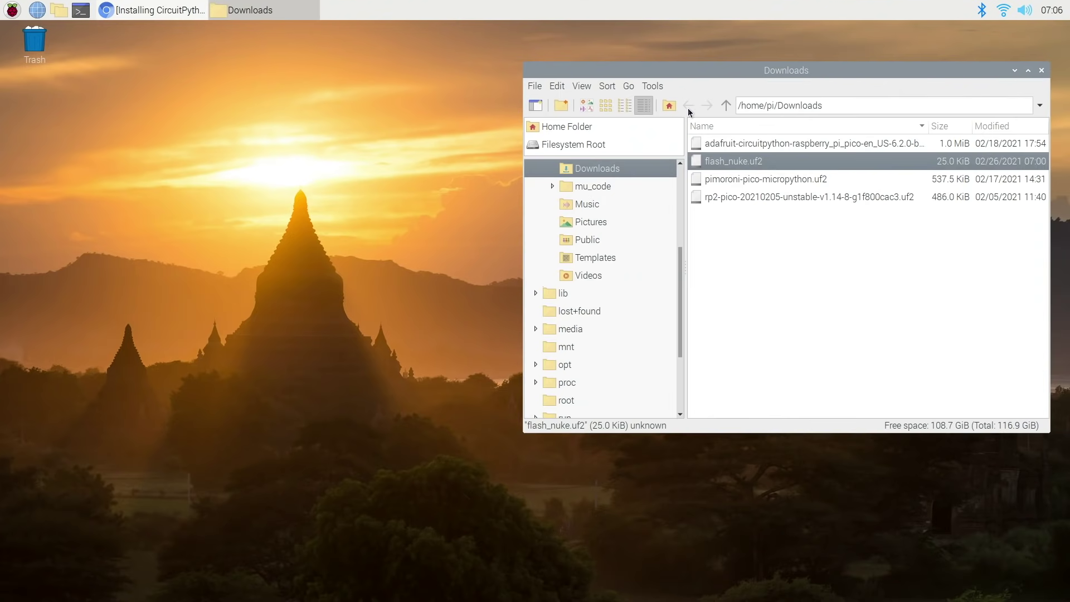
click(756, 144)
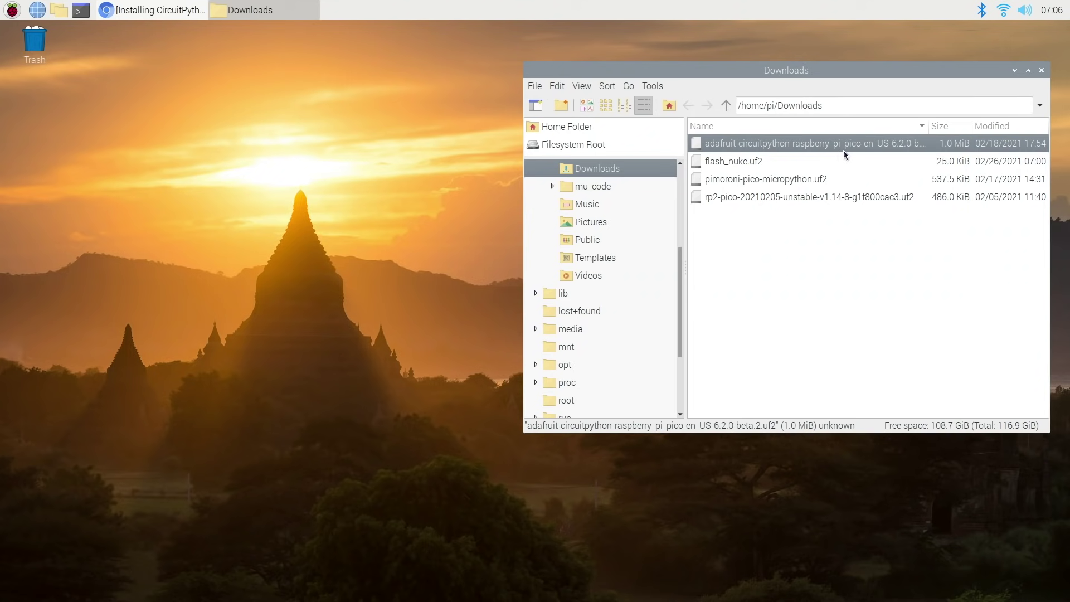
drag(752, 76, 696, 67)
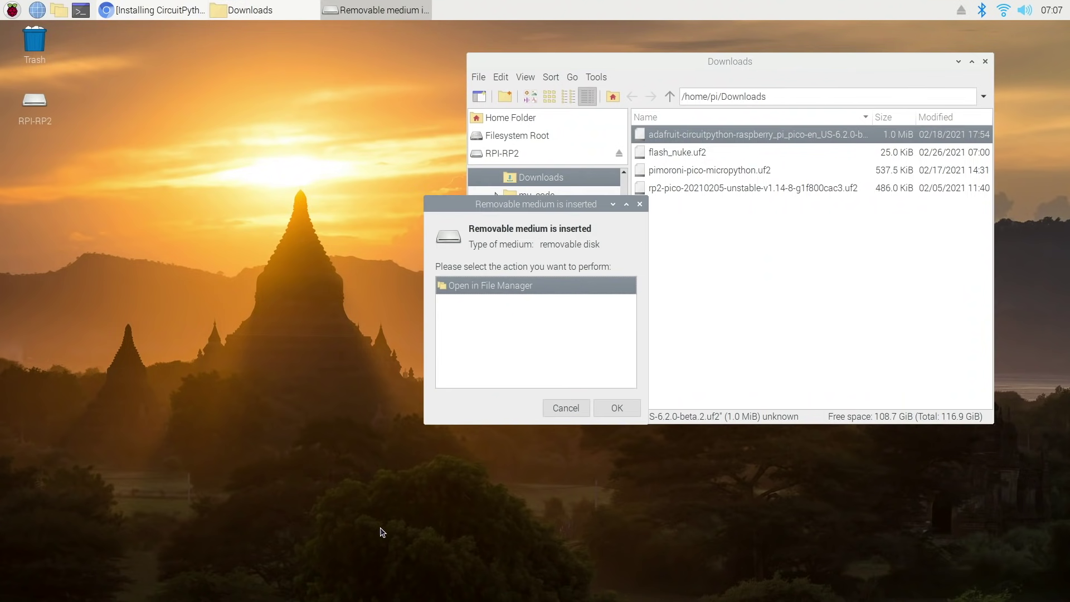
click(617, 415)
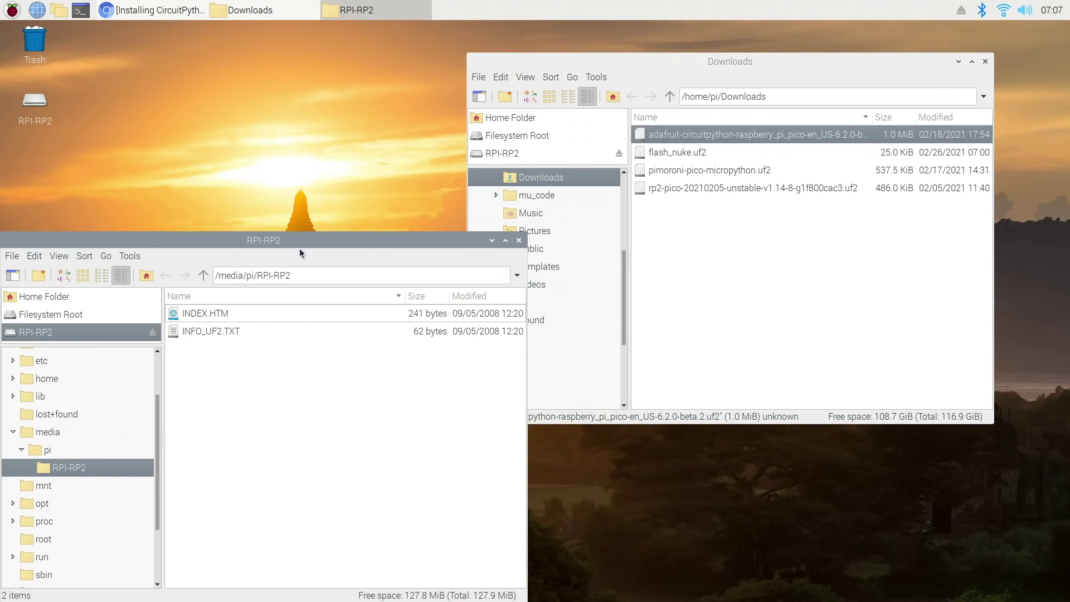
drag(302, 240, 314, 184)
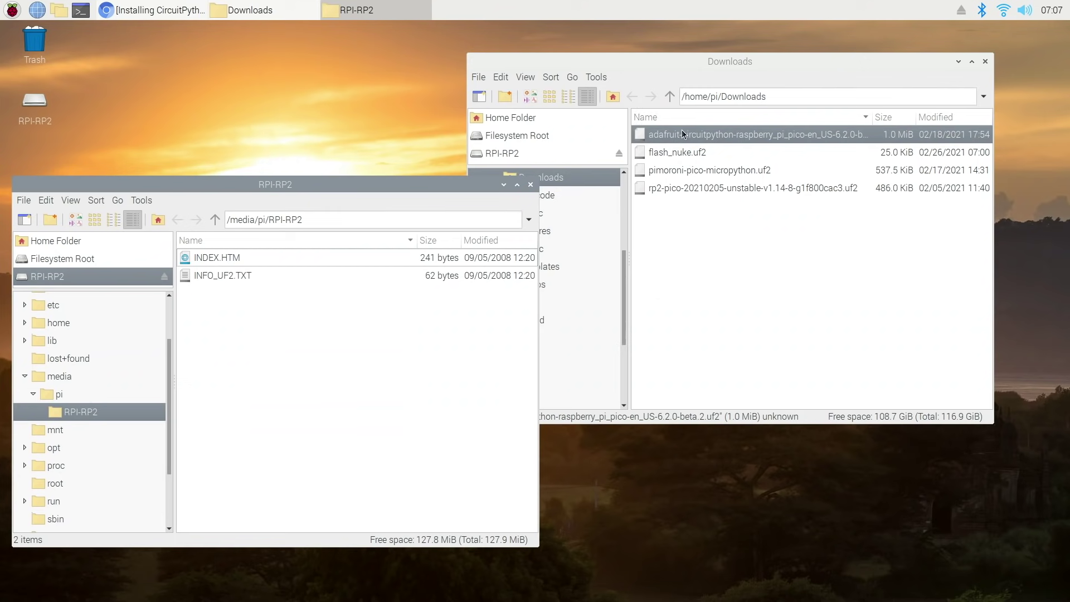
drag(678, 135, 229, 343)
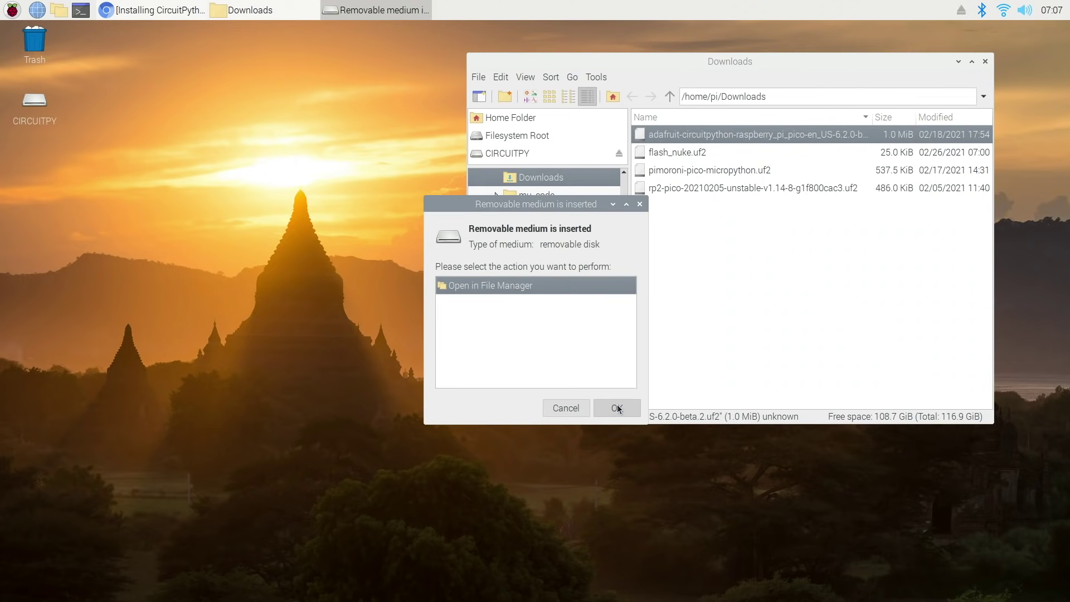
- Open the newly mounted CIRCUITPY drive in the file manager and move its window up the desktop
click(617, 408)
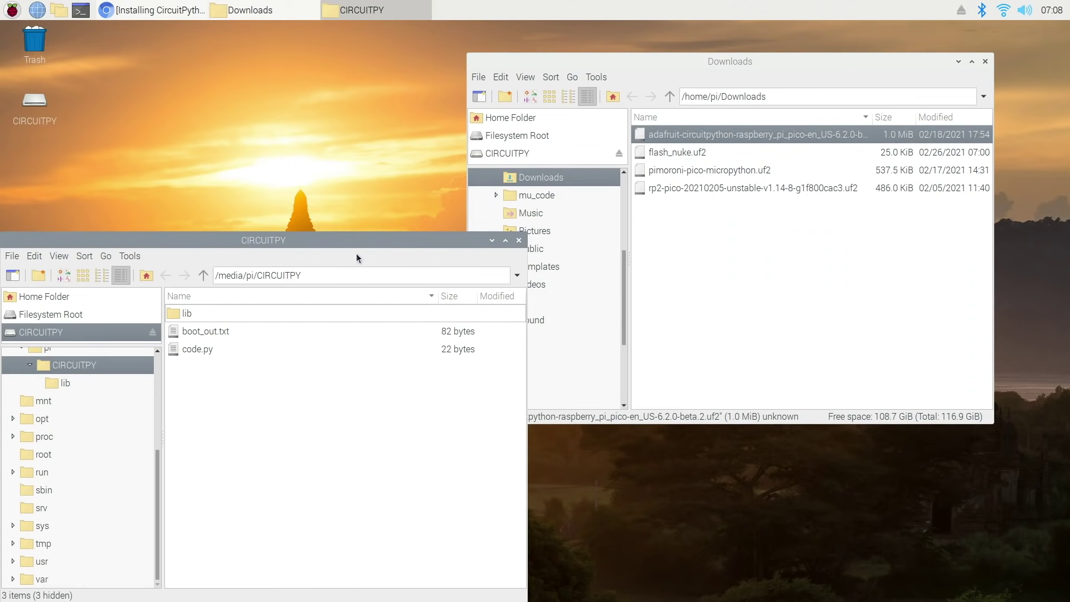
drag(362, 243, 390, 192)
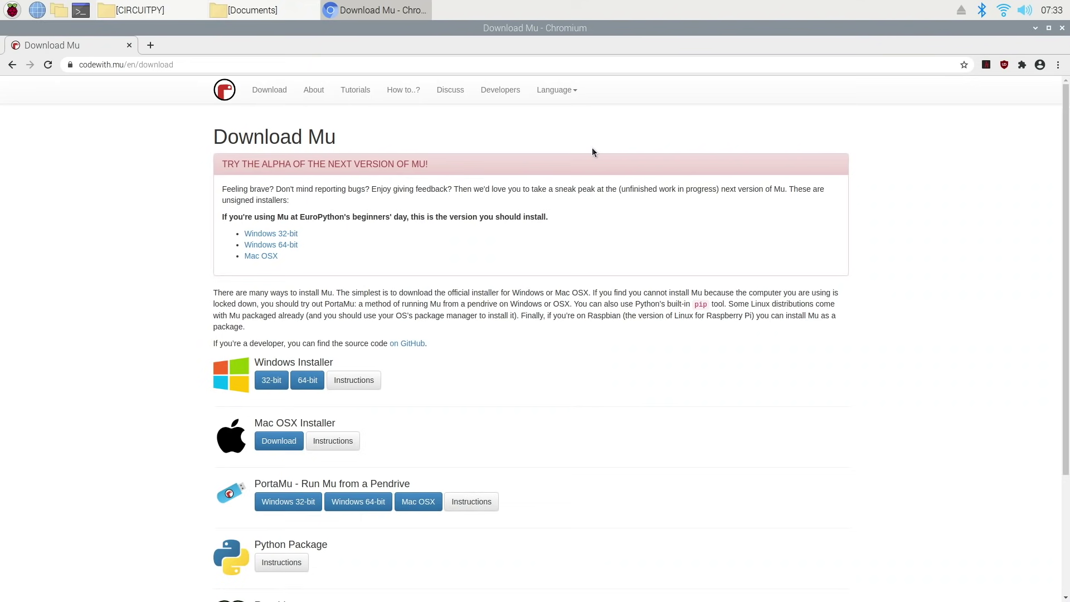
- Review the installer options for each platform on the Download Mu page, including Raspbian, and close the browser
scroll(669, 397, down, 3)
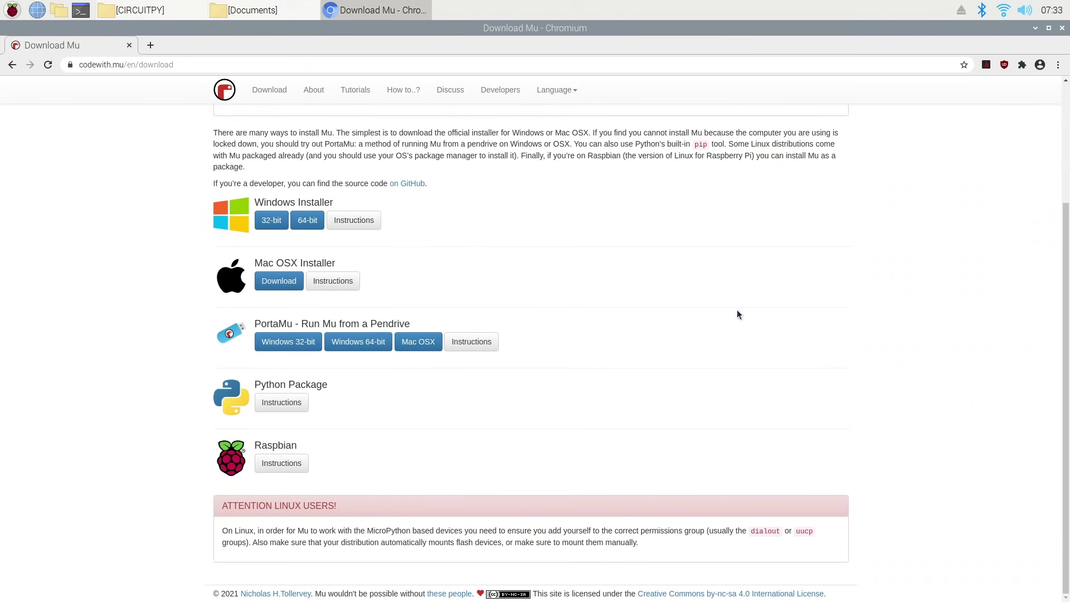
scroll(737, 313, up, 1)
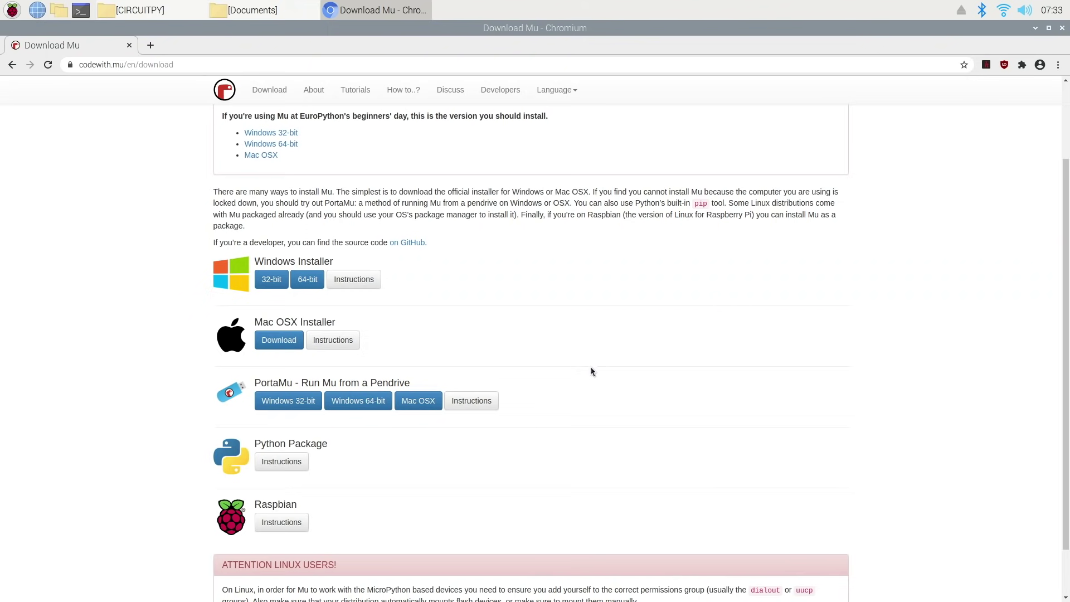
scroll(591, 368, down, 2)
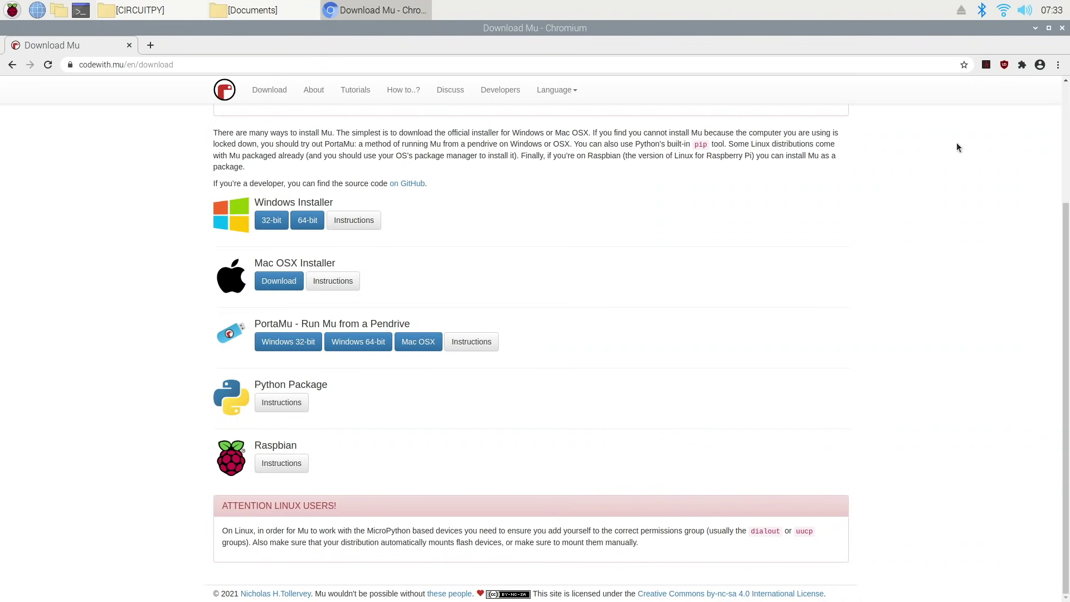
click(1062, 29)
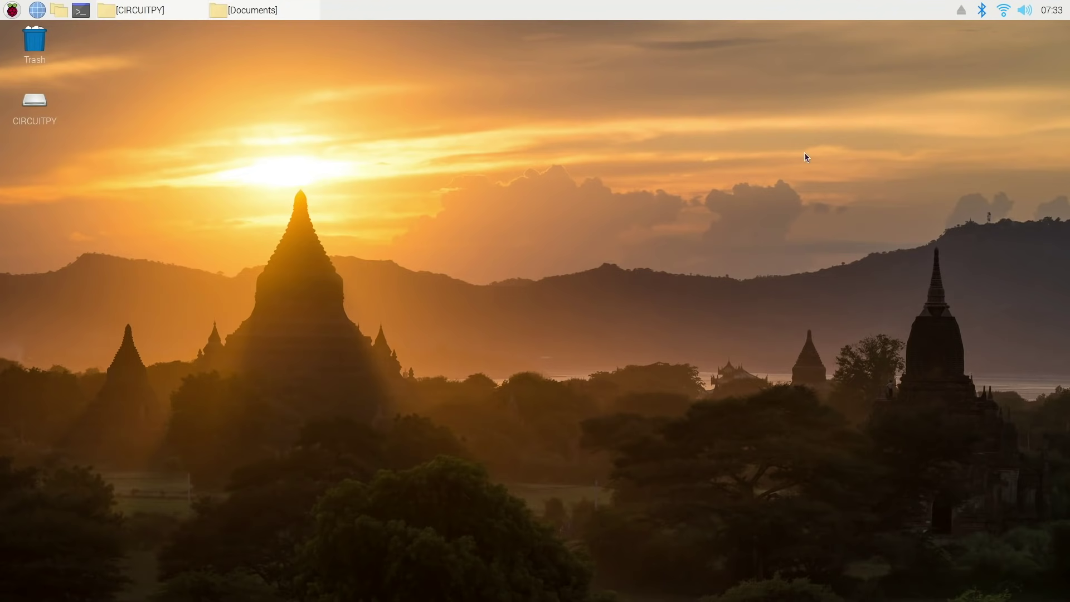
- Search Raspberry Pi's Recommended Software for "mu" to check whether Mu is installed, and close the window
click(13, 12)
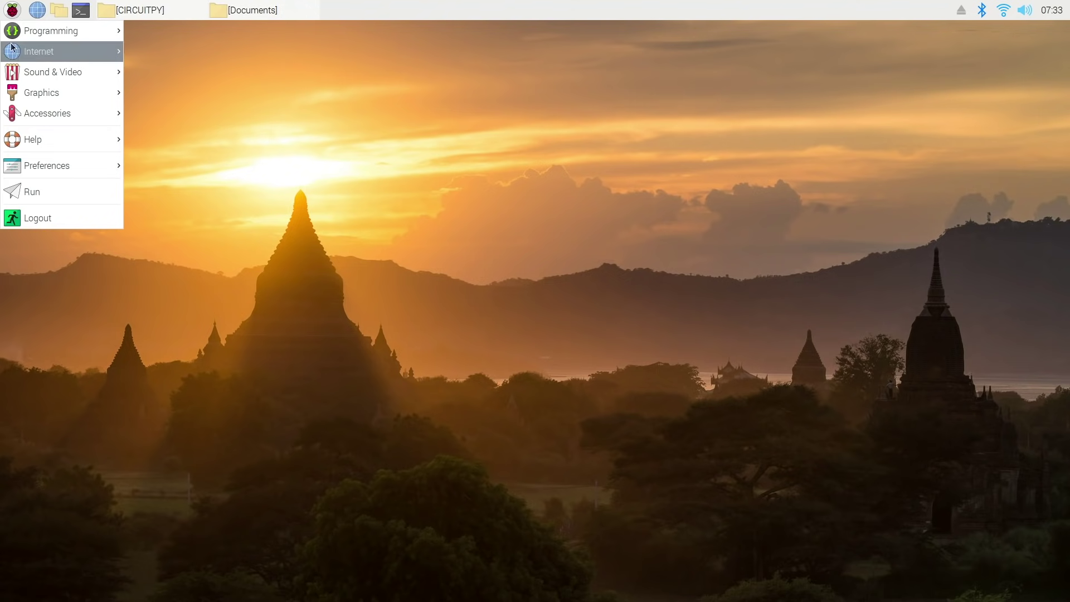
mouse_move(33, 166)
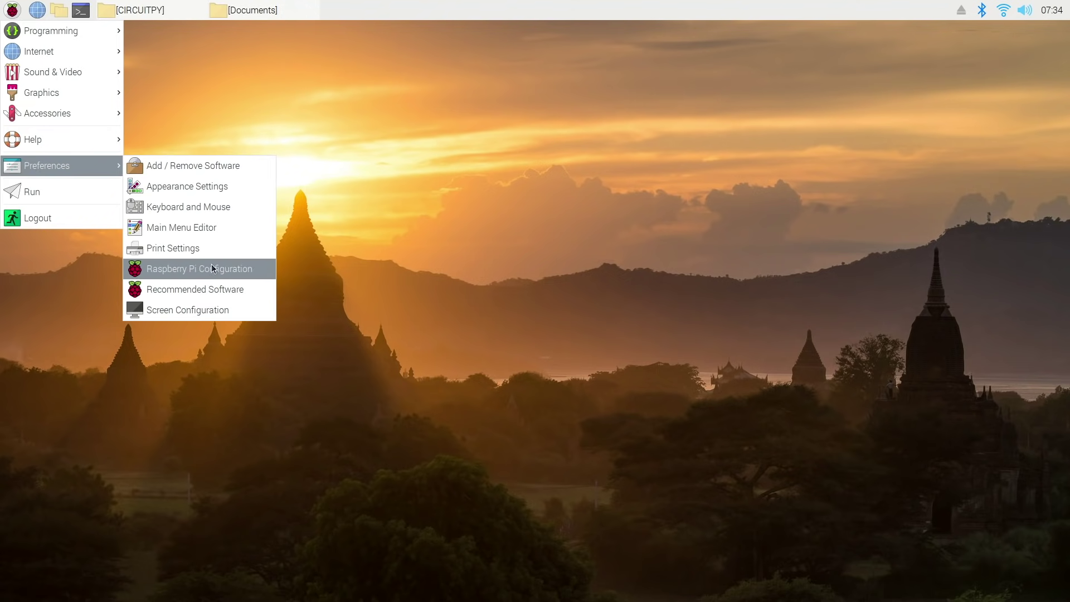
click(226, 289)
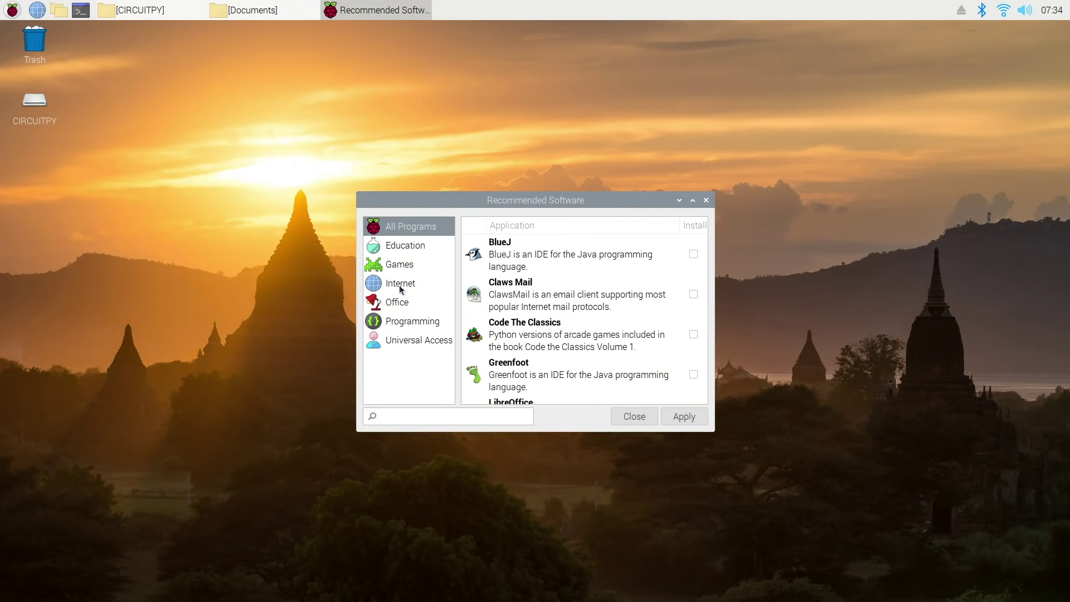
click(392, 416)
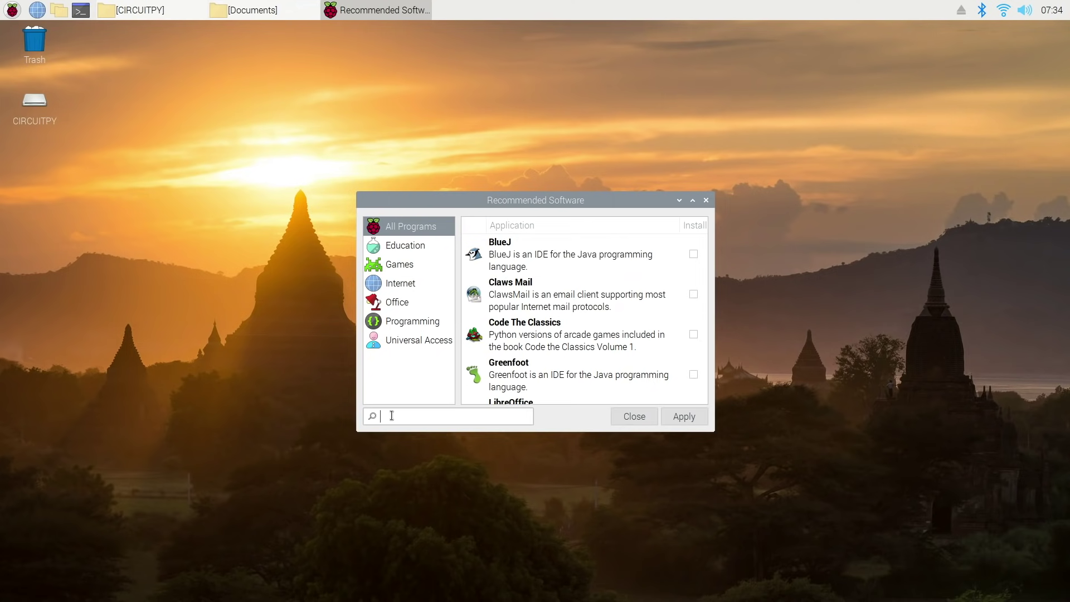
text(mu)
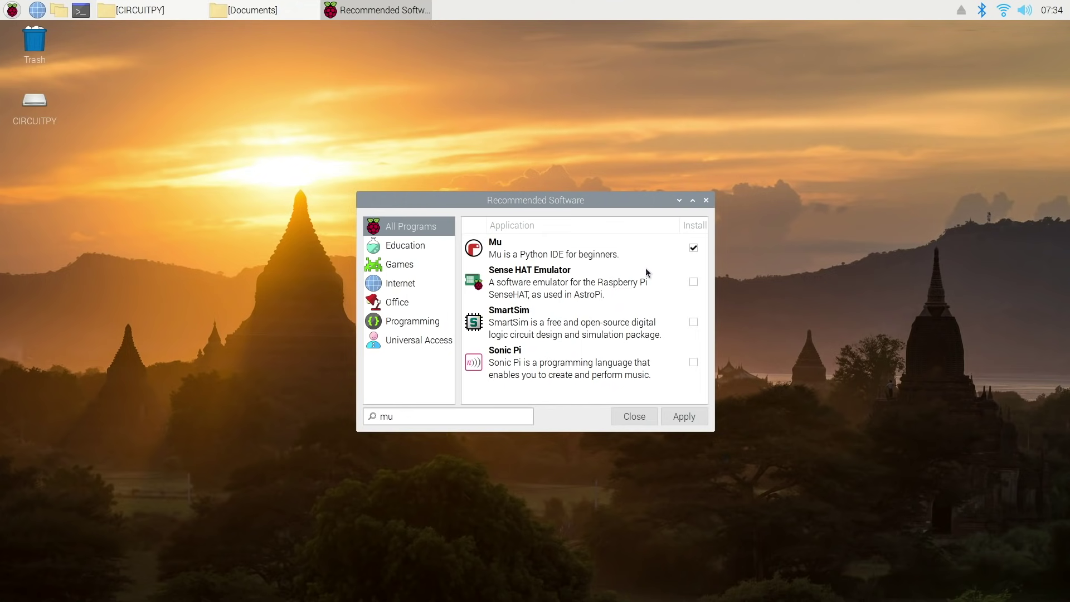
click(706, 202)
- Launch the Mu editor and select the Adafruit CircuitPython mode
click(11, 10)
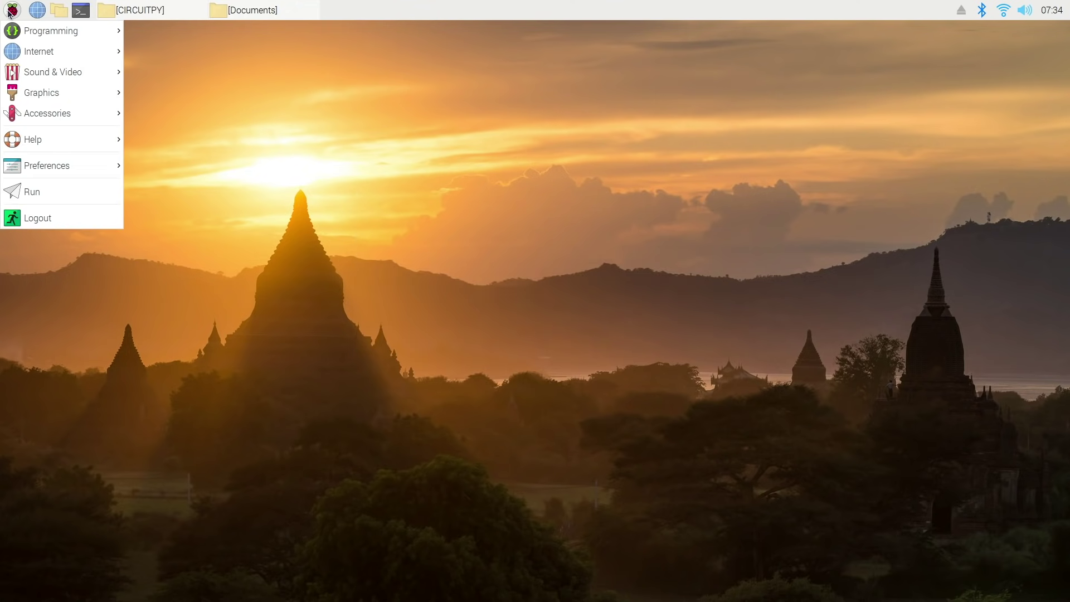
mouse_move(78, 30)
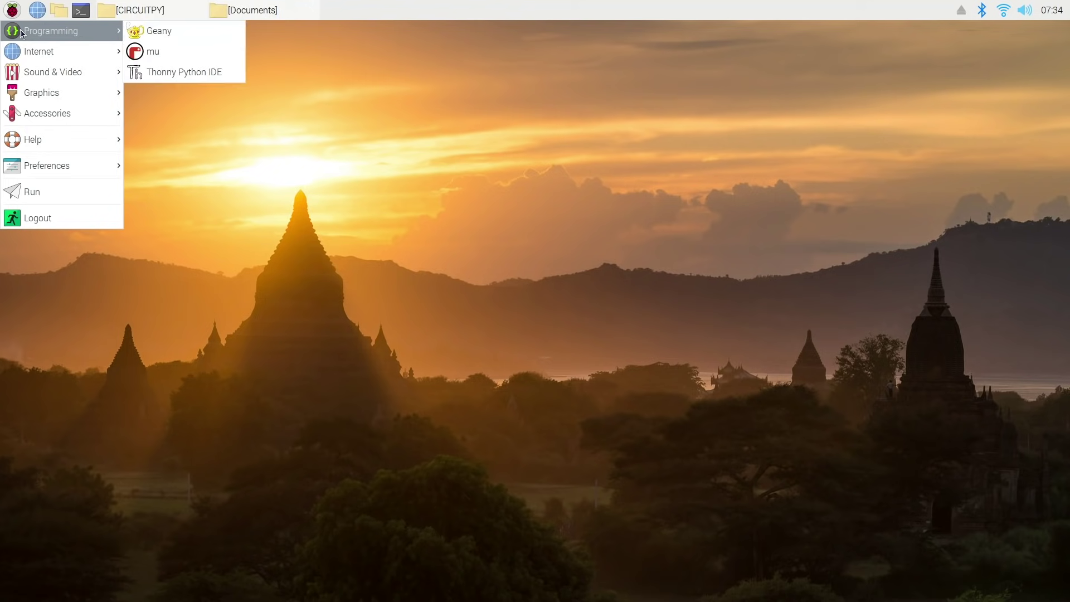
click(166, 52)
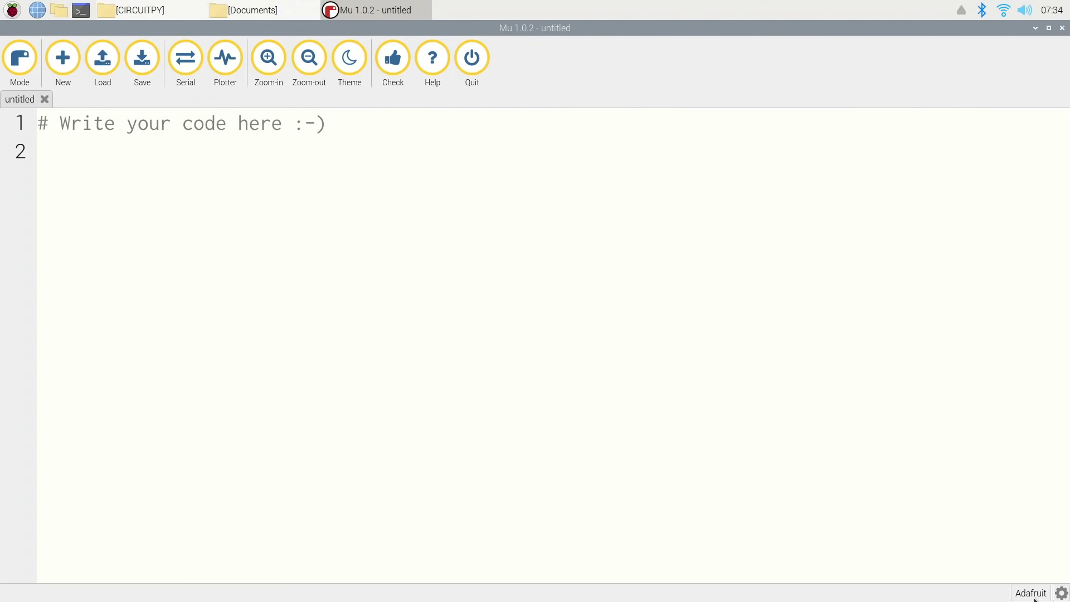
click(23, 68)
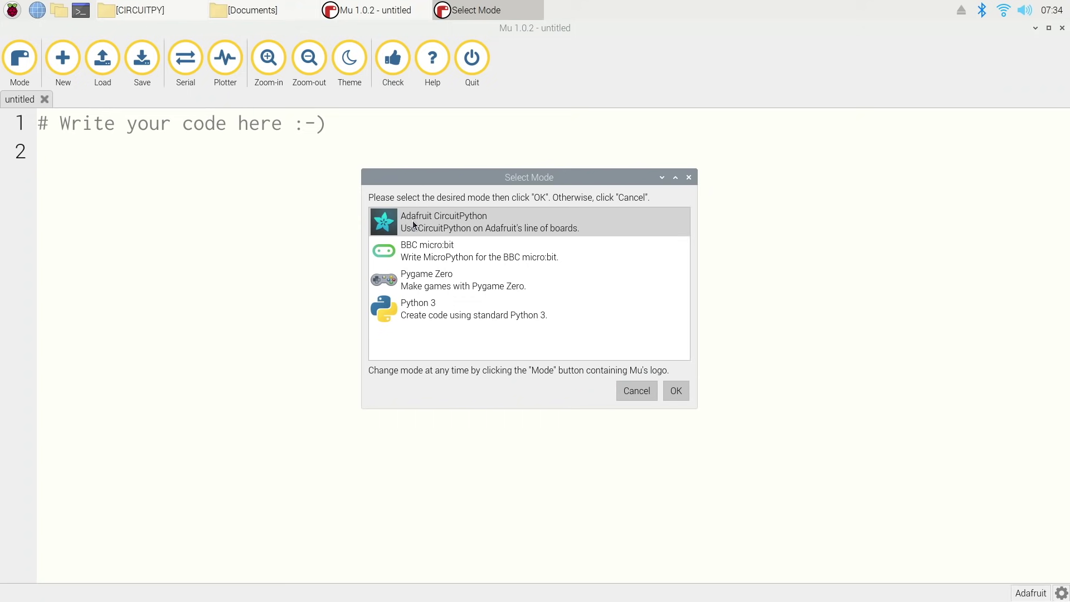
click(677, 391)
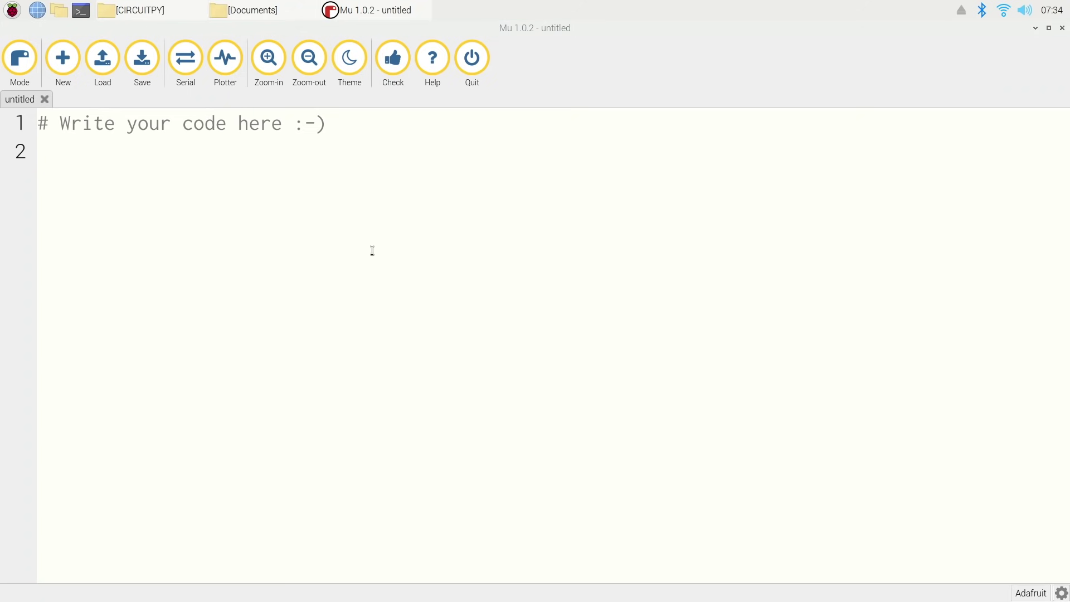
- Open the serial console in Mu, enter the CircuitPython REPL and highlight part of its version line
click(184, 64)
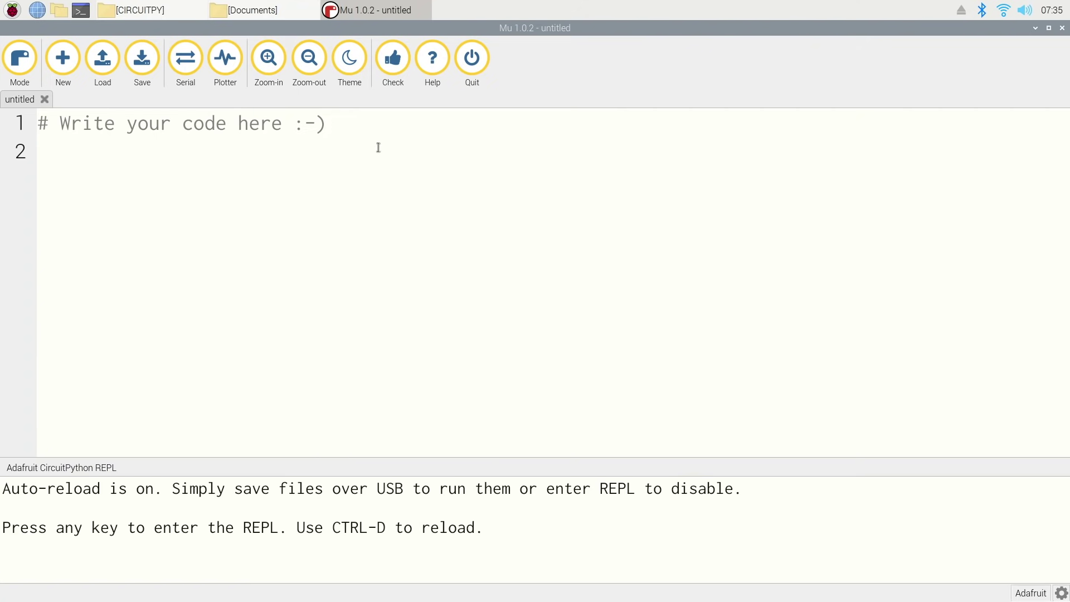
click(501, 531)
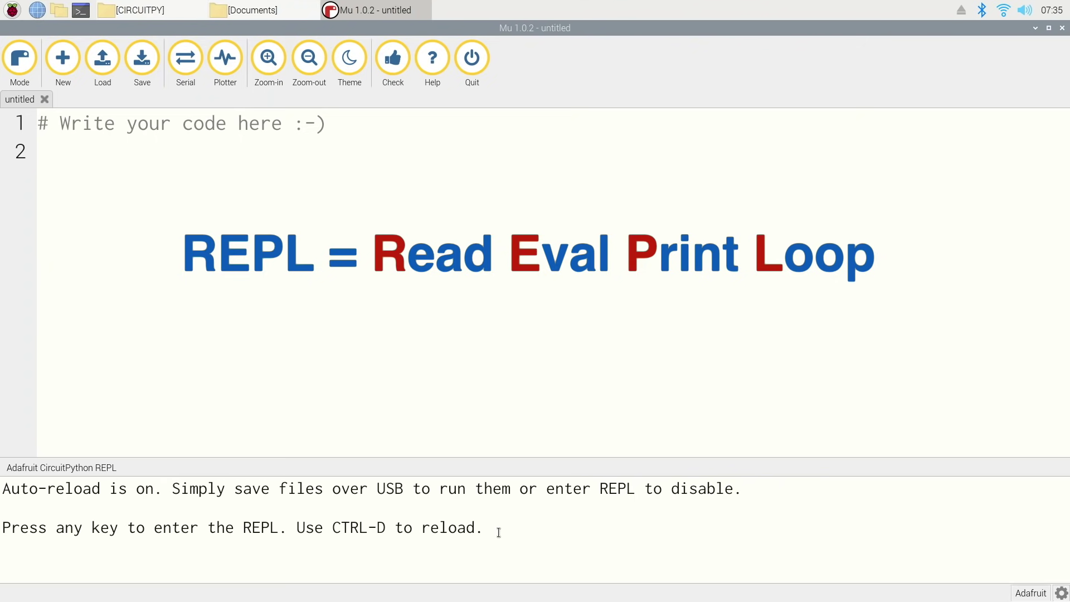
key(Return)
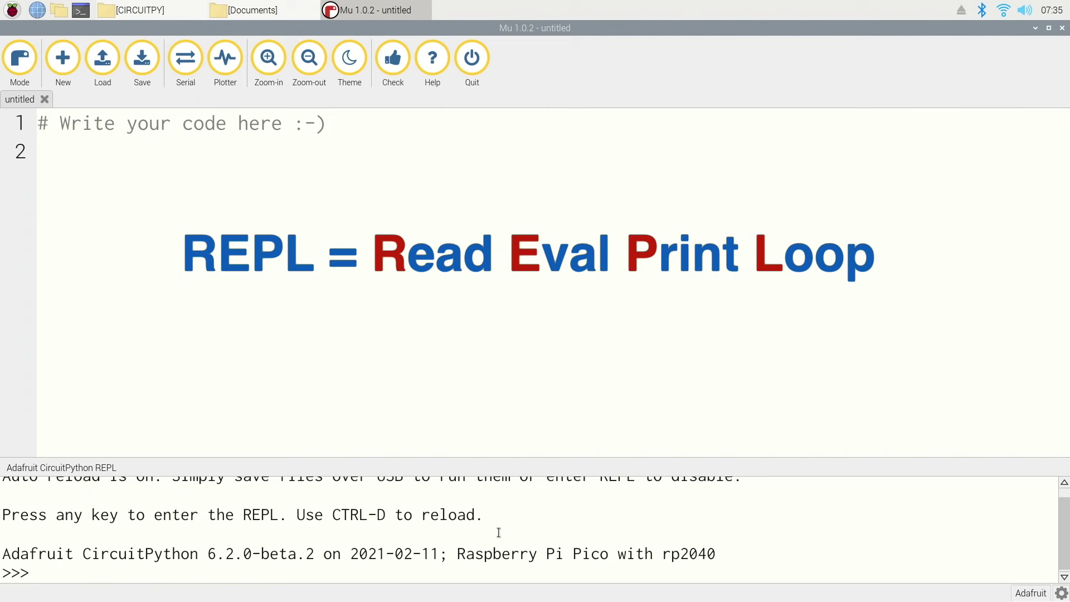
drag(403, 553, 685, 528)
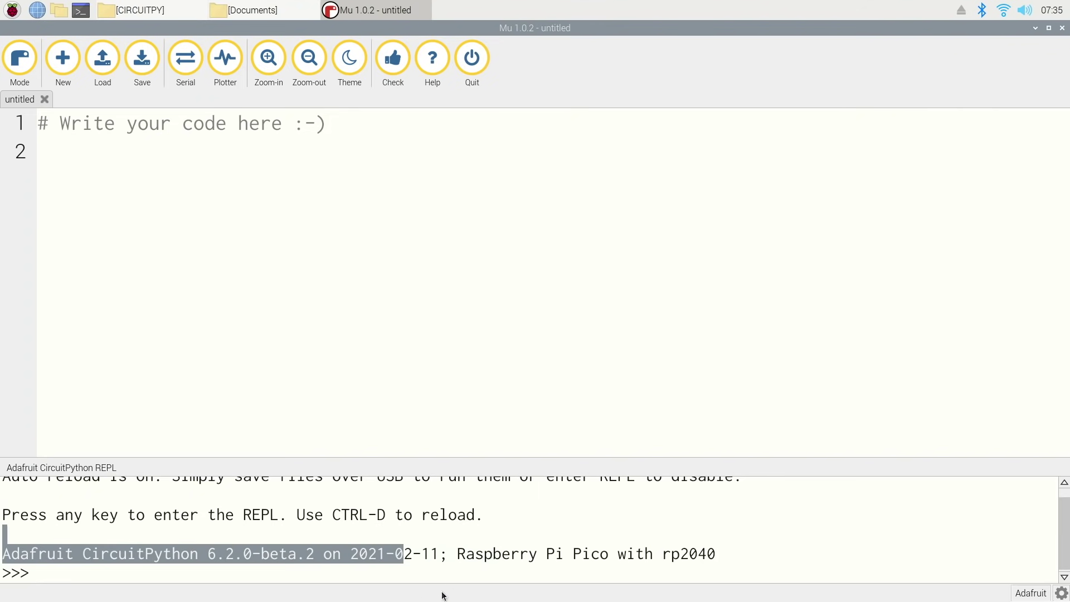
- Run print("Welcome to the Workshop") in the REPL and reload the board's program
click(58, 574)
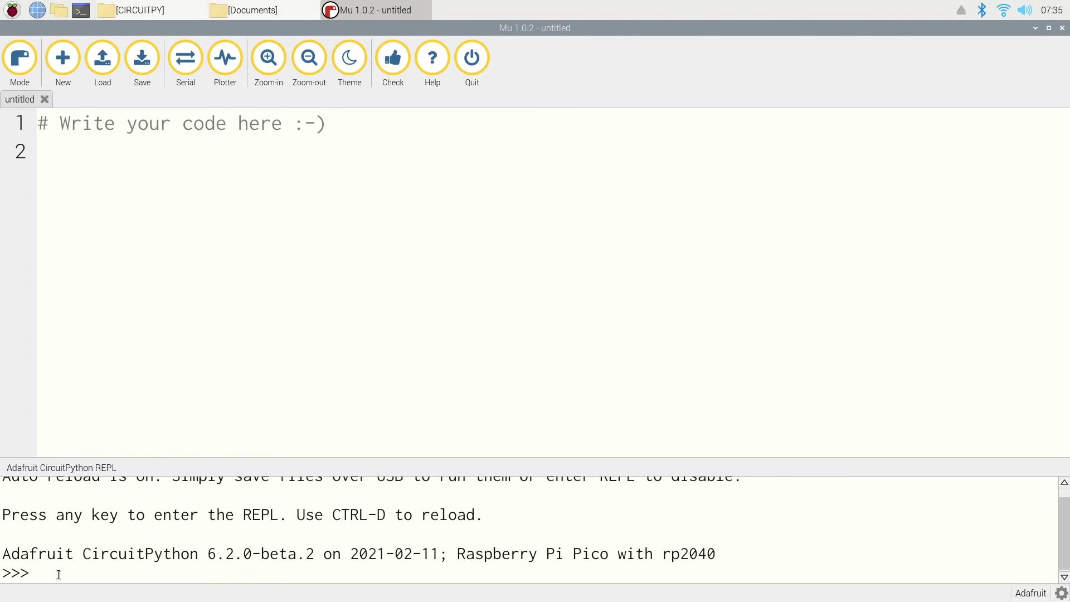
text(print("Welcome to the Workshop"))
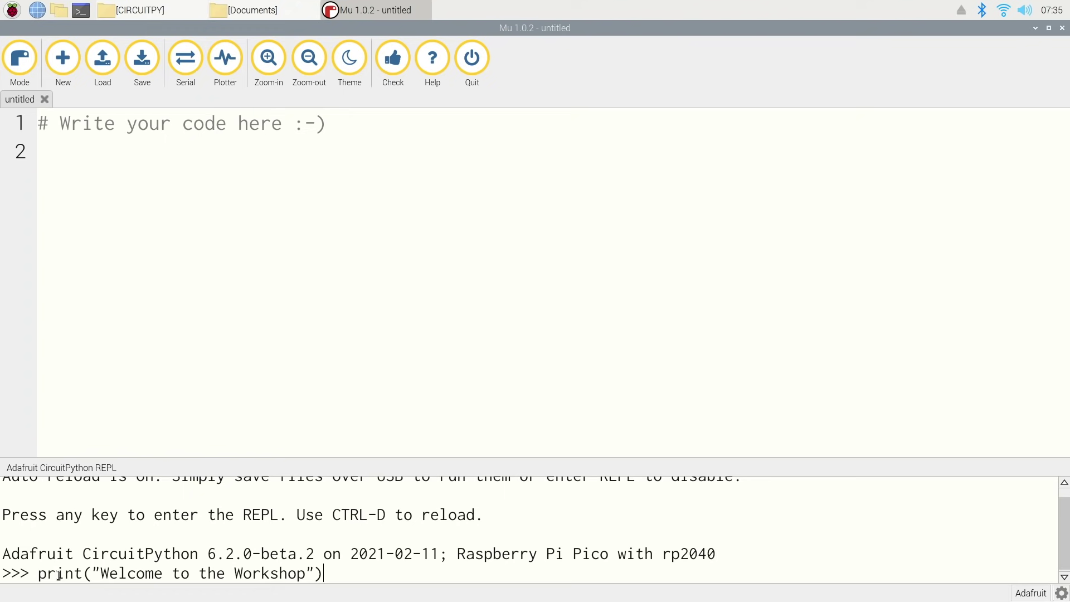
key(Return)
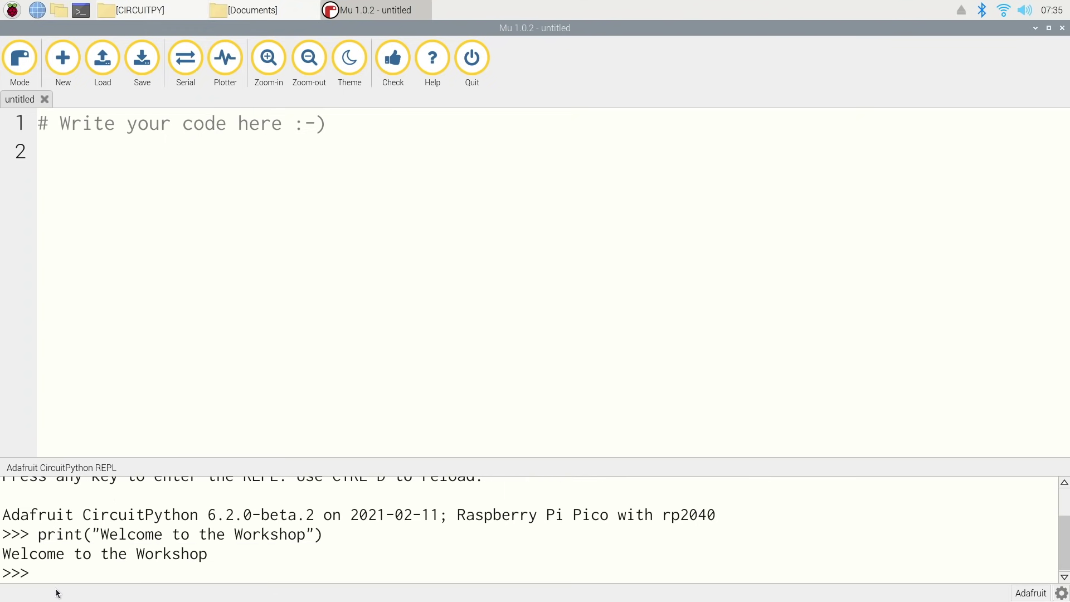
key(ctrl+d)
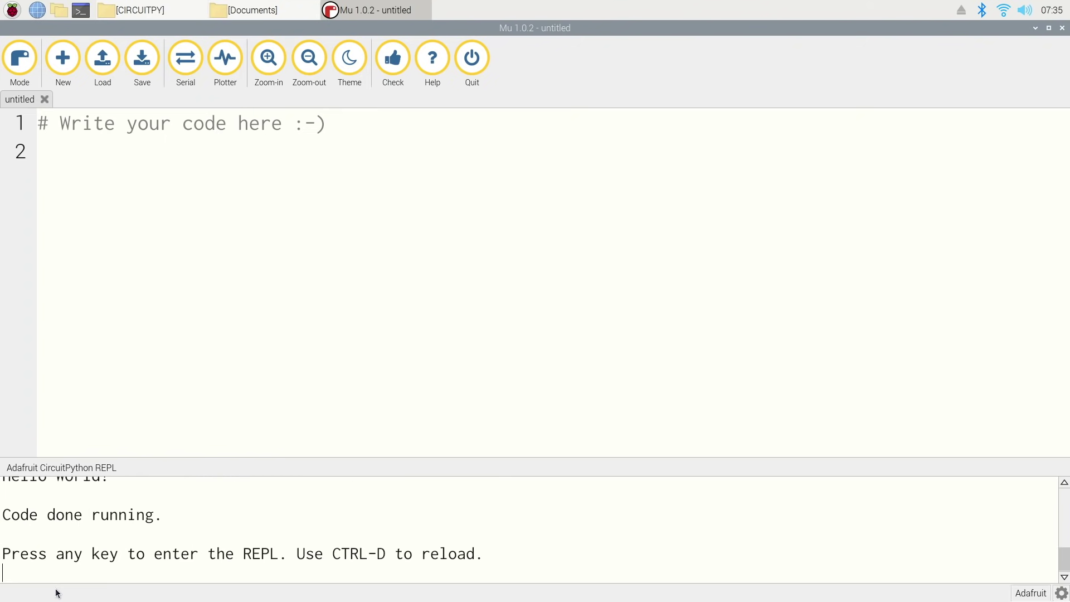
- Load code.py from the CIRCUITPY drive into the editor and place the cursor at the end of its print line
click(158, 221)
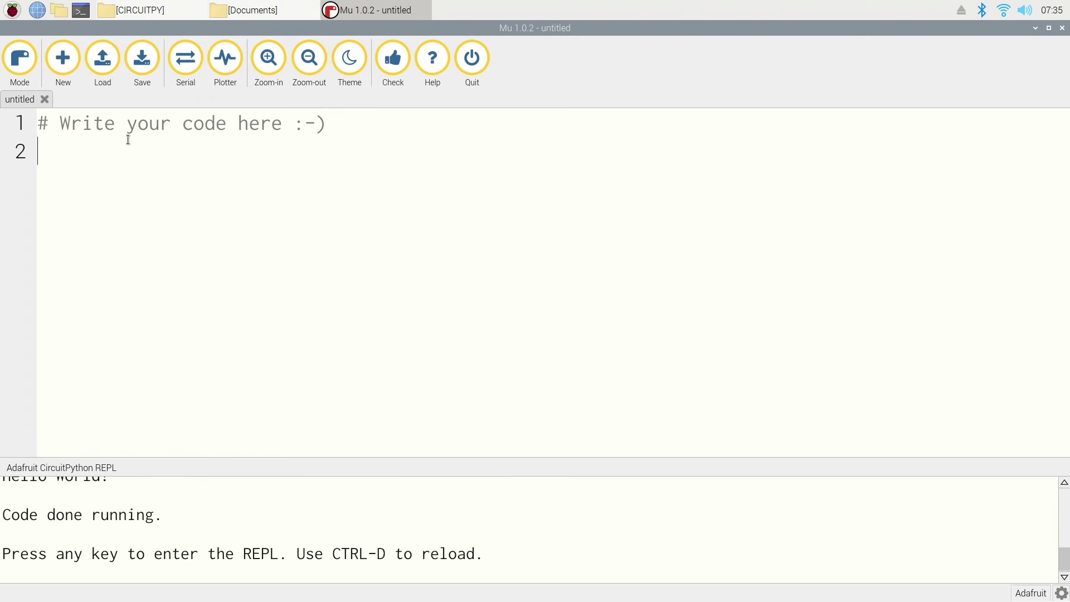
click(102, 65)
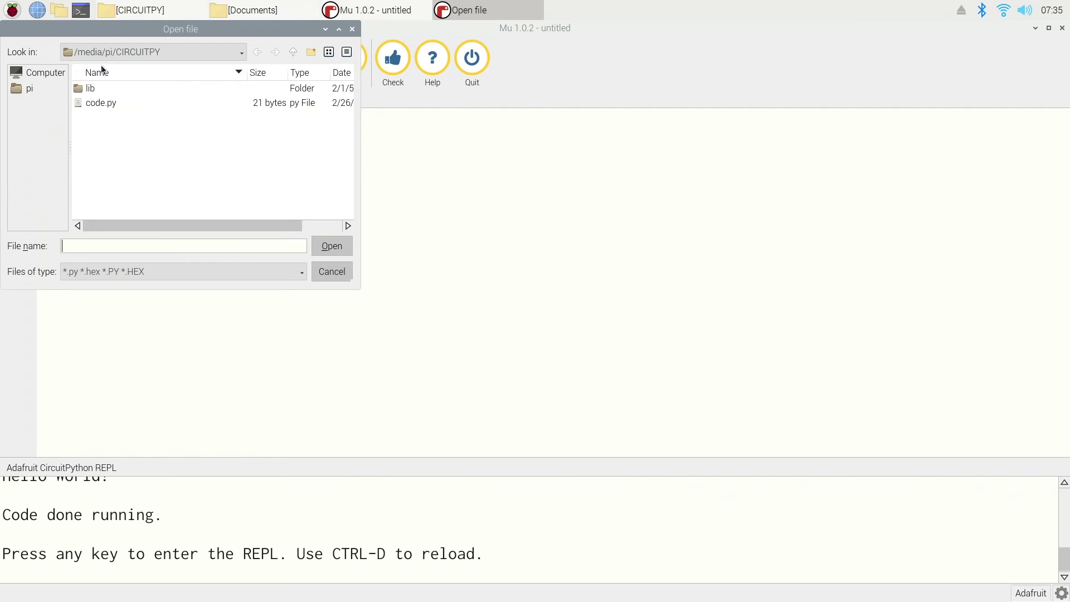
click(136, 105)
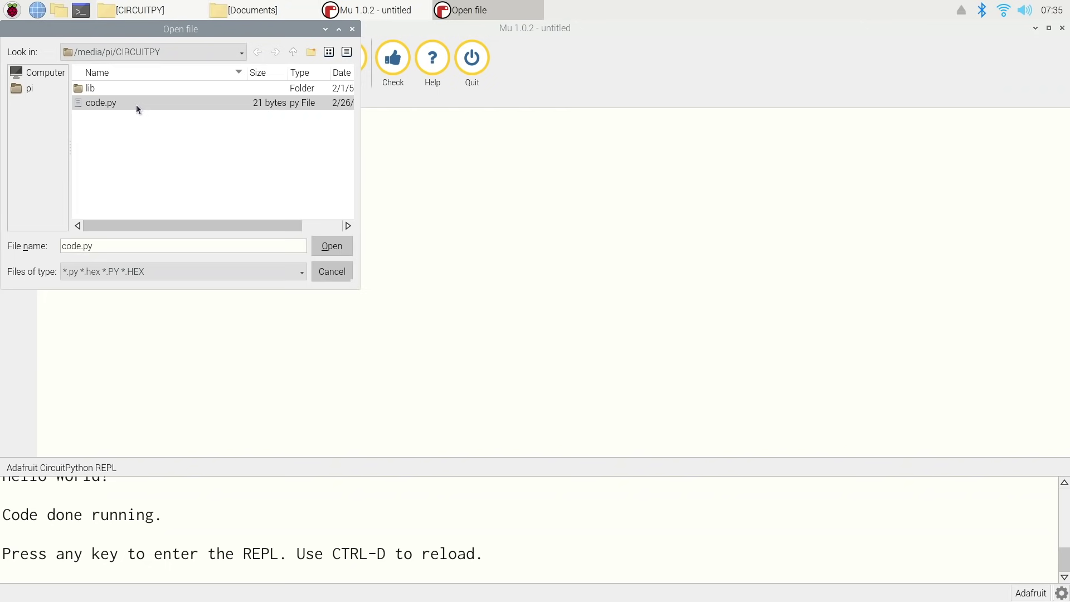
click(332, 249)
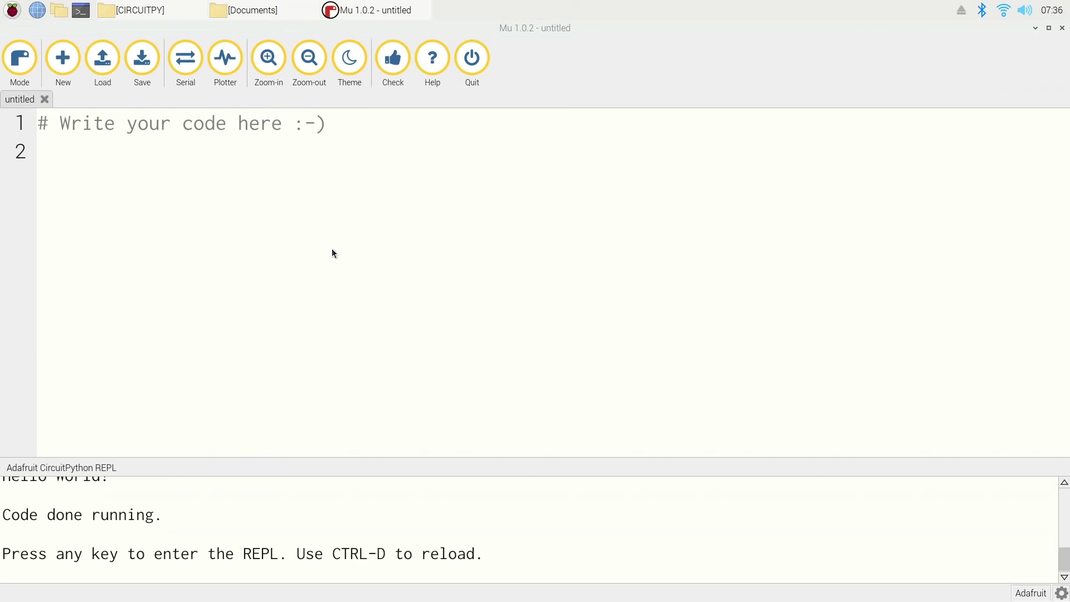
click(268, 148)
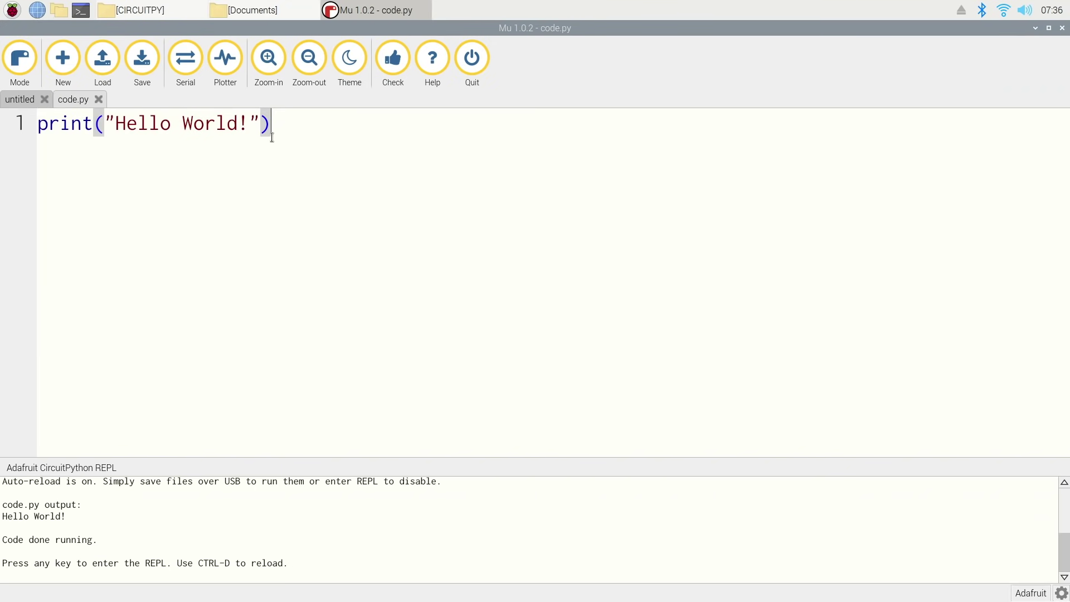
- Change the printed message in code.py to "Hello there World!", save the file and highlight its output in the serial console
click(172, 126)
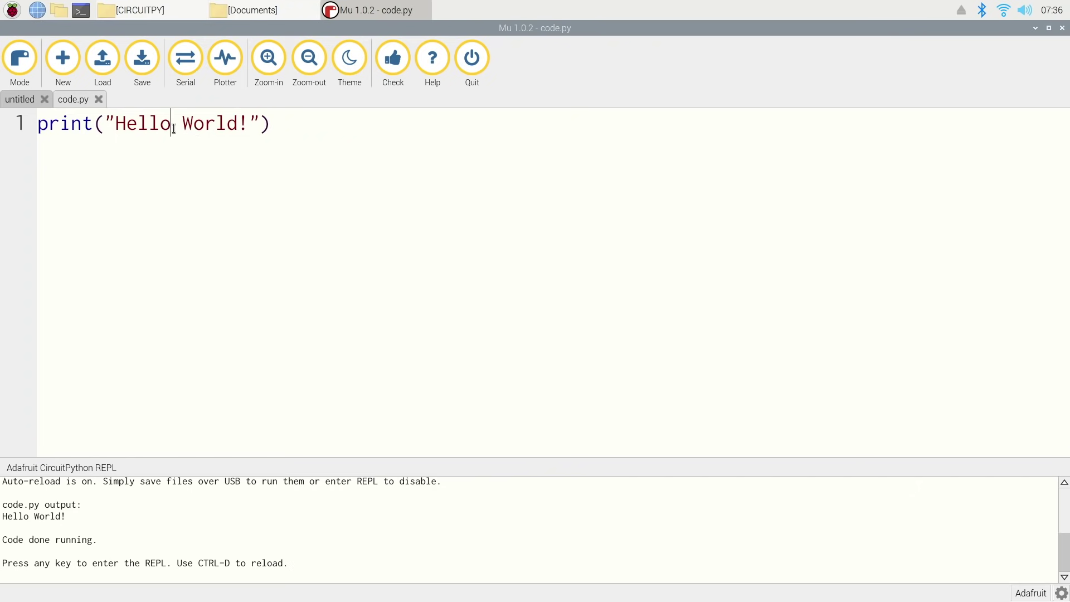
text(there)
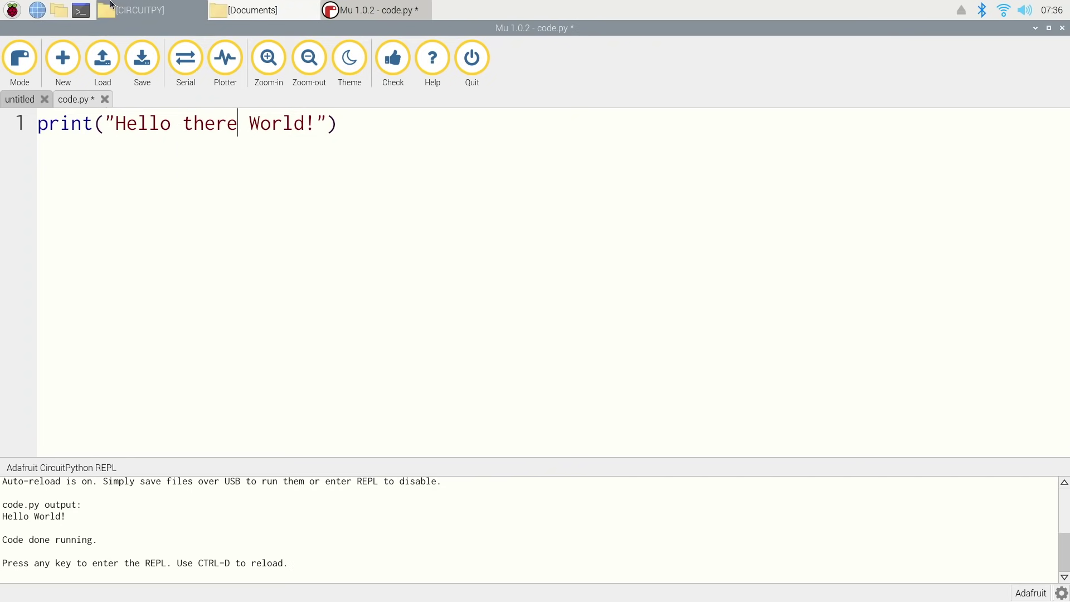
click(140, 69)
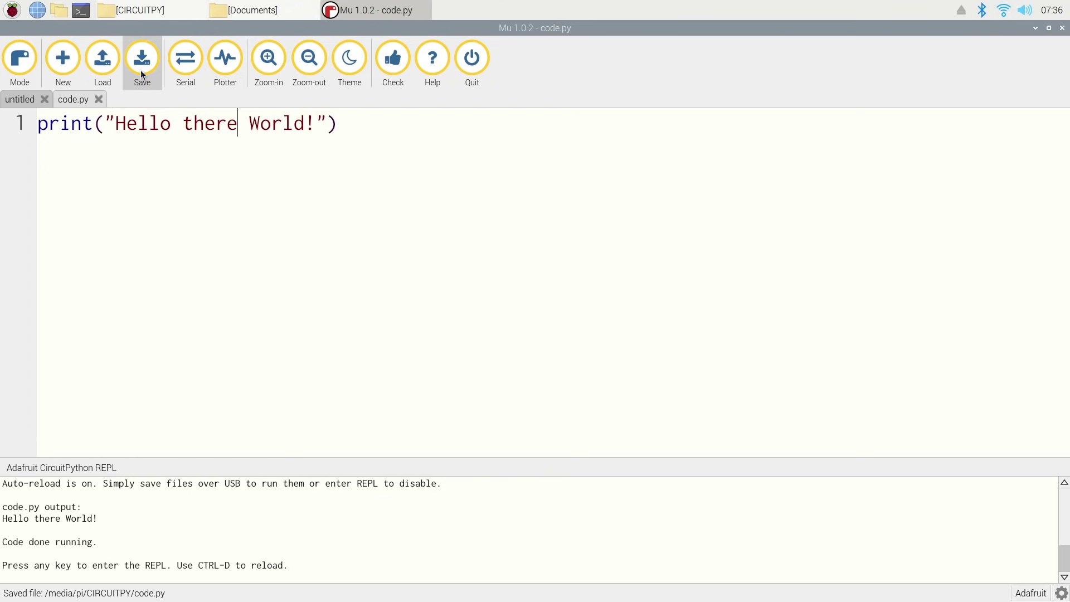
drag(127, 526, 3, 496)
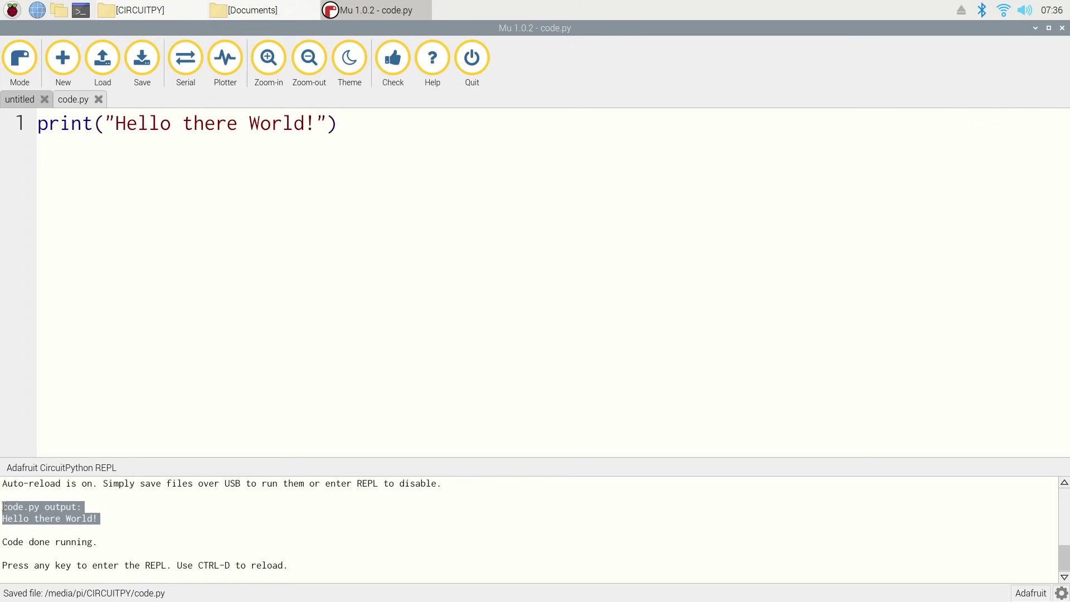
click(215, 271)
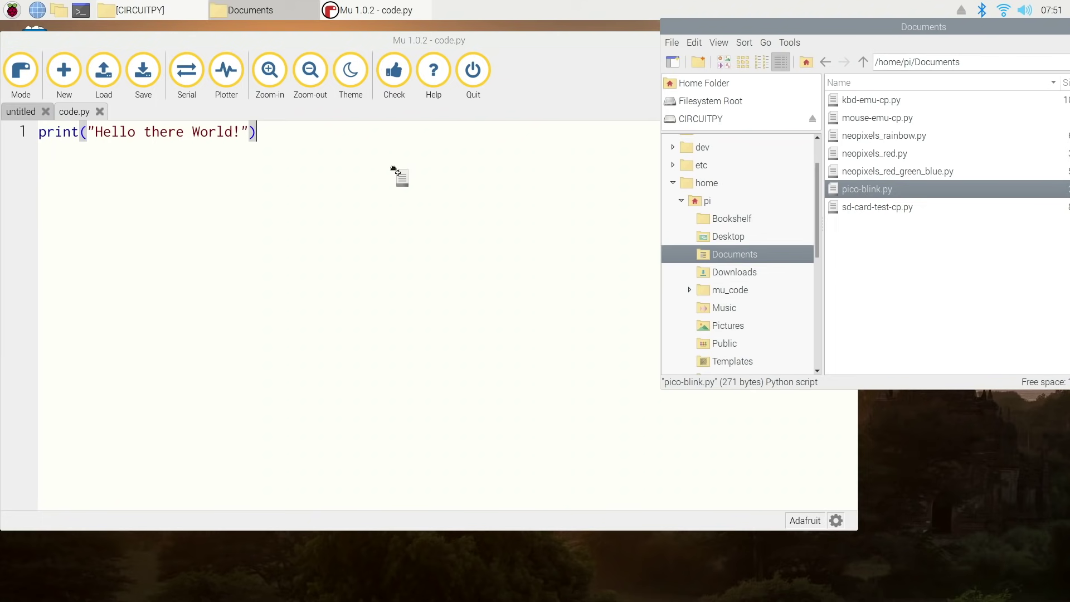
- Open pico-blink.py from the Documents folder in the Mu editor and maximize the editor window
drag(264, 230, 264, 231)
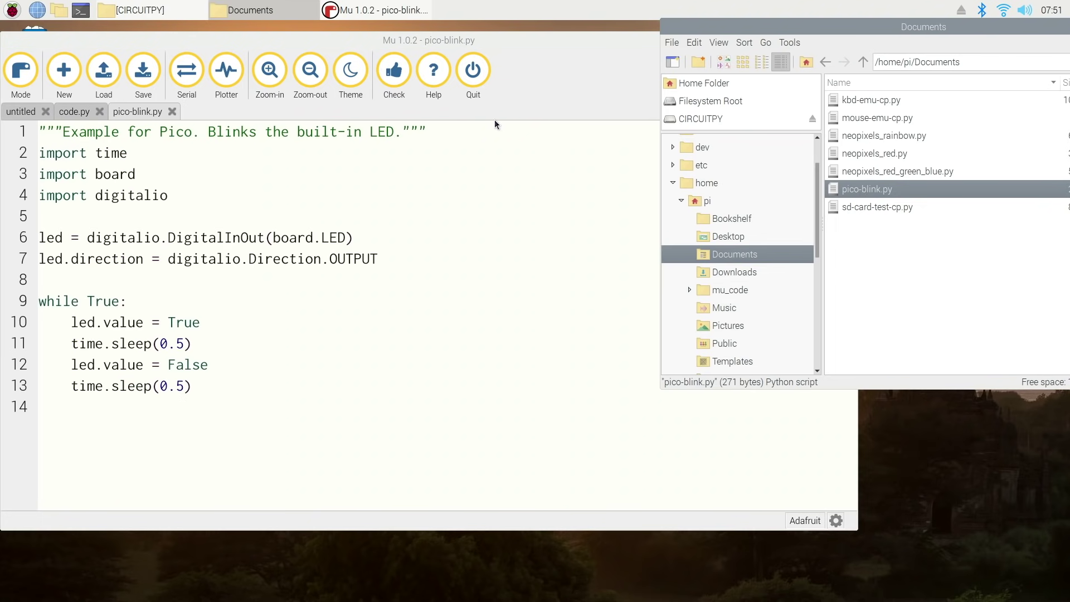
click(610, 42)
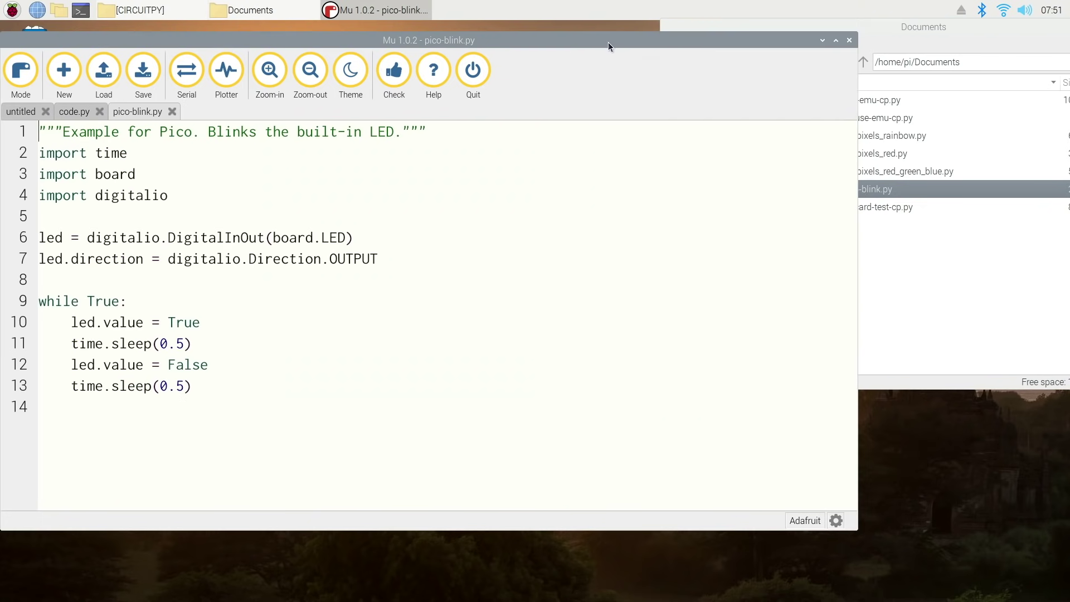
click(837, 38)
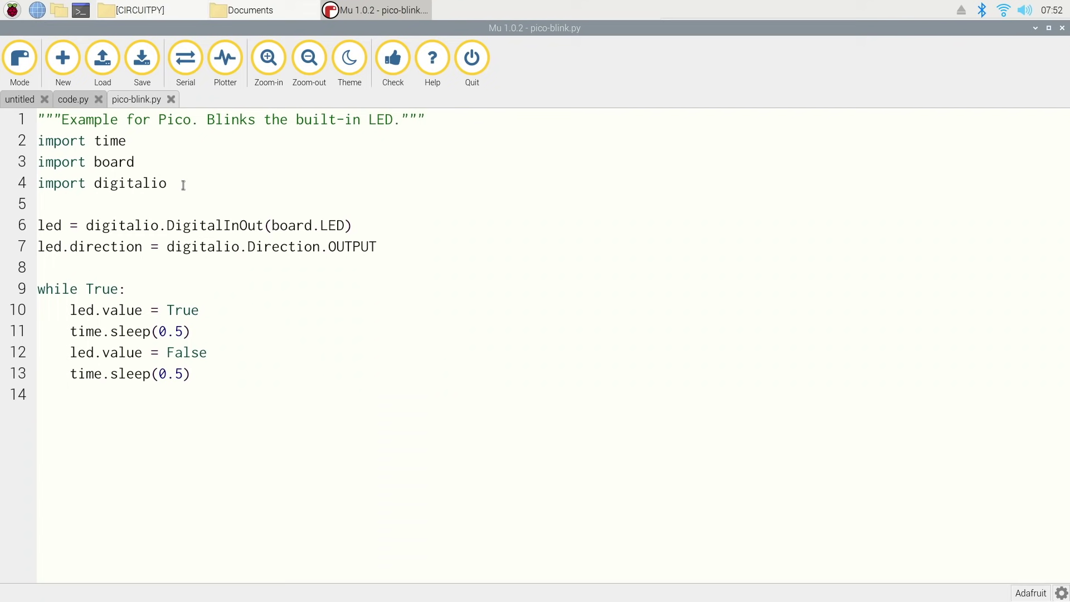
- Examine the blink code: the digitalio import, the LED pin and direction setup, and the on, off and sleep lines in the loop
drag(94, 182, 166, 185)
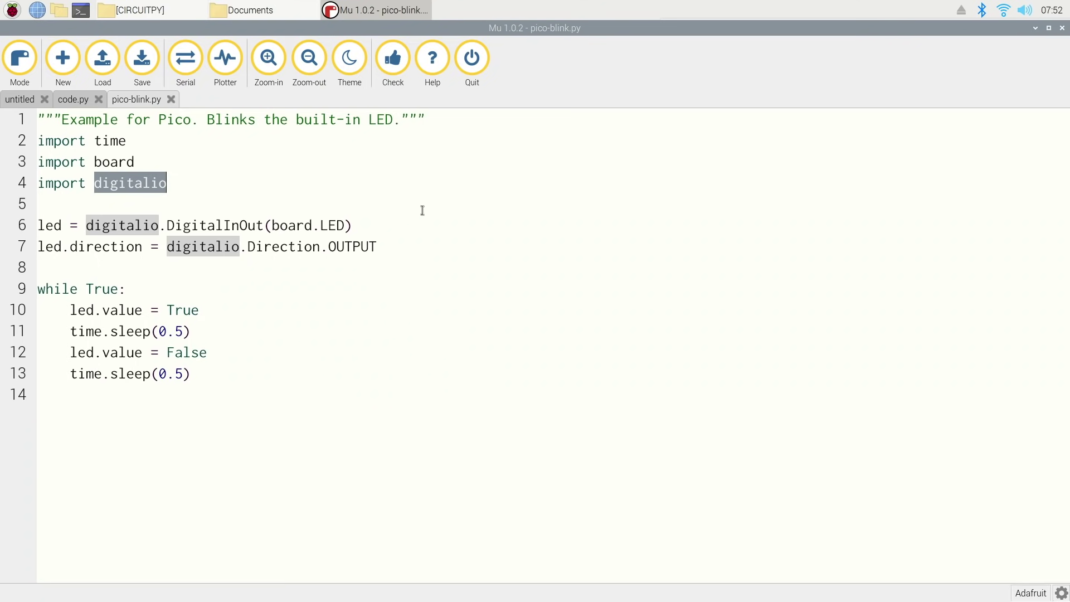
click(118, 228)
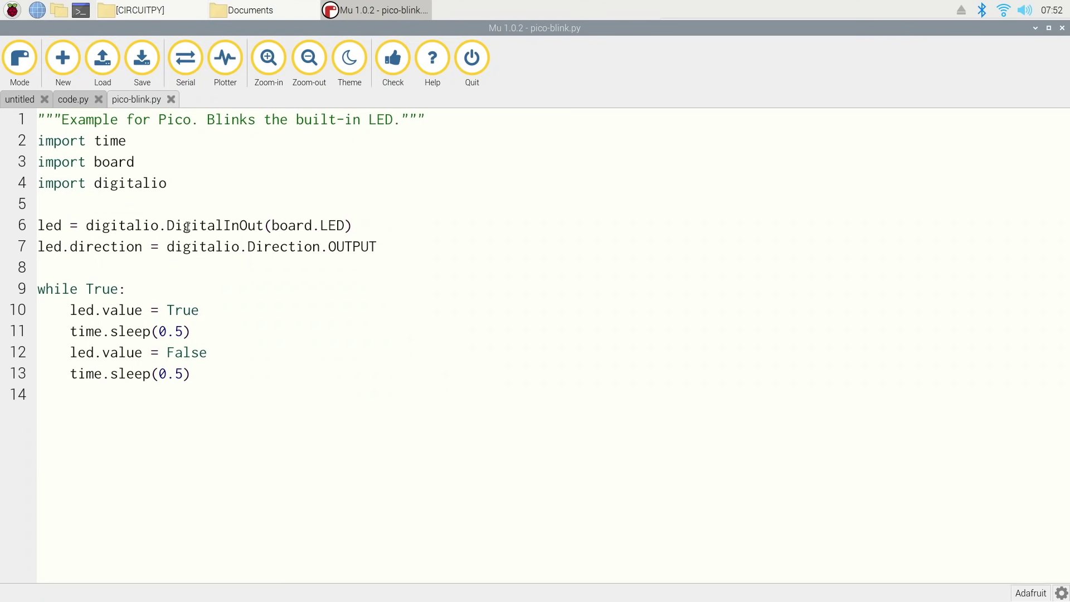
drag(142, 225, 351, 223)
drag(127, 247, 322, 241)
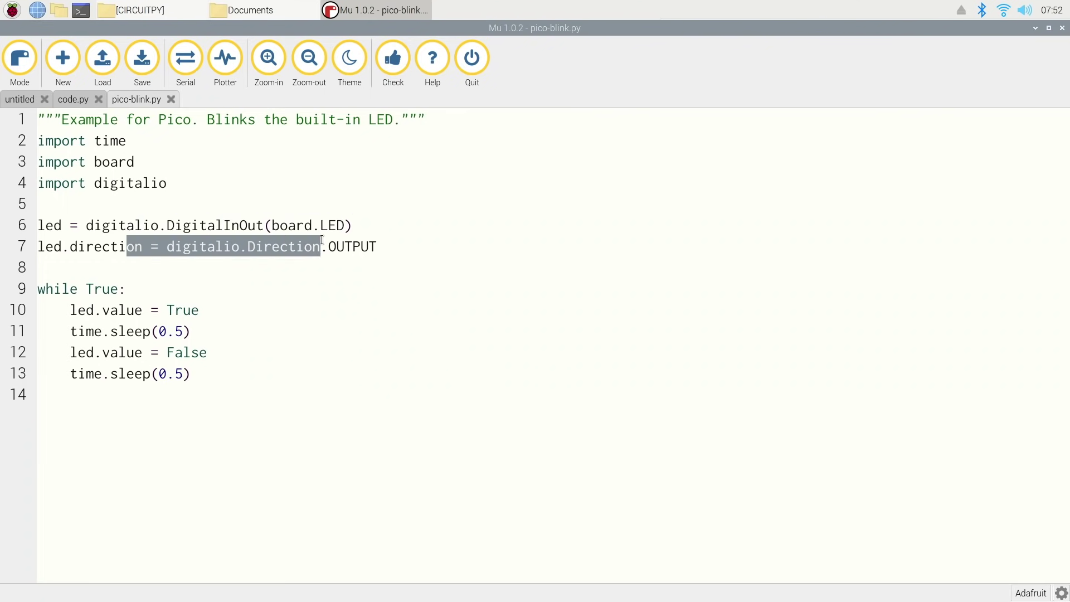
click(396, 246)
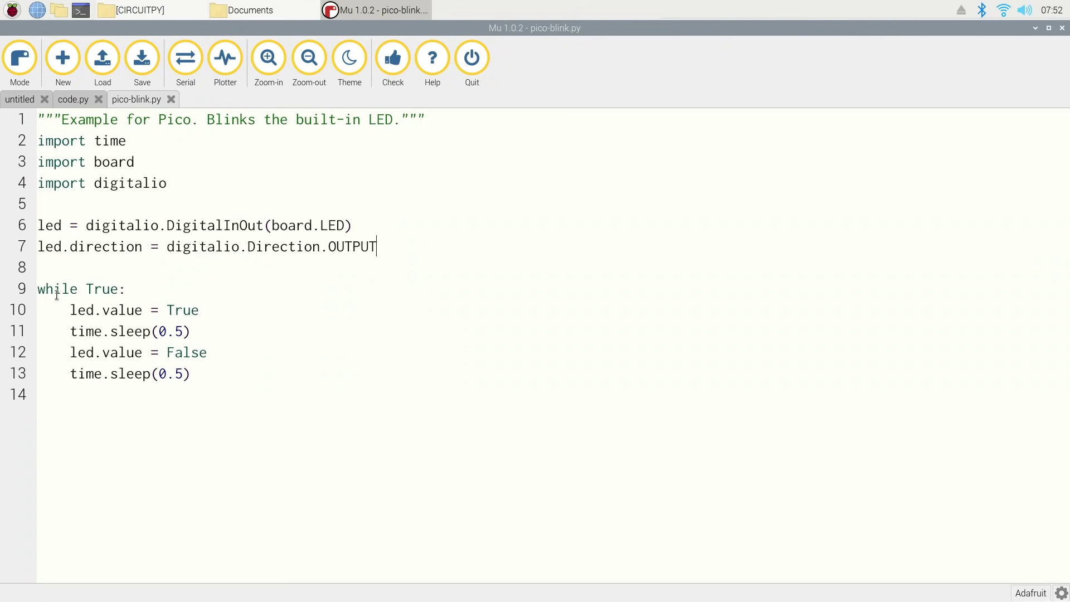
drag(69, 310, 195, 312)
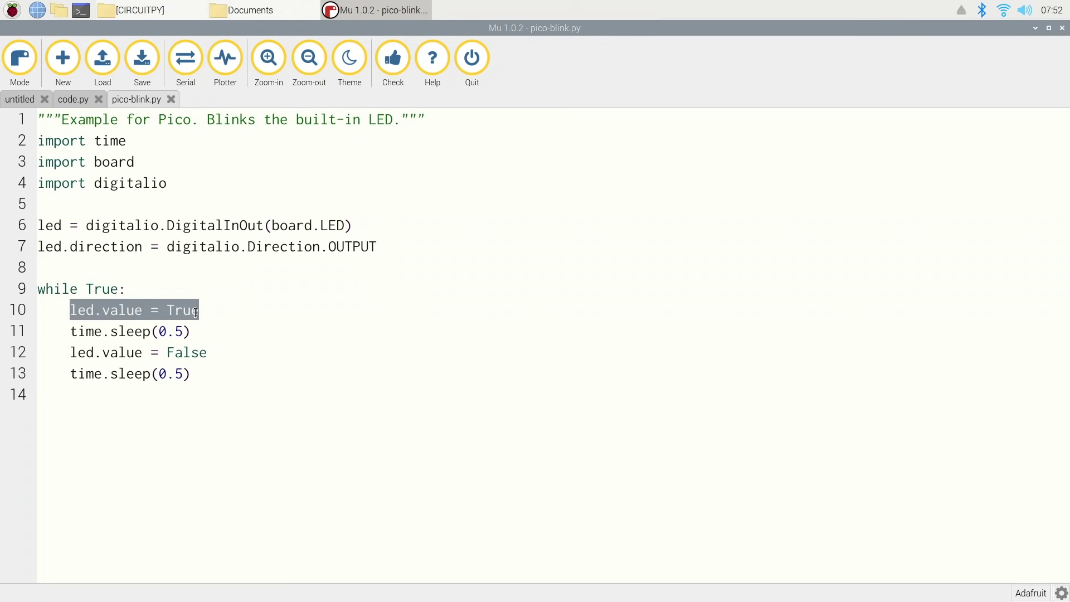
click(161, 335)
drag(111, 352, 236, 358)
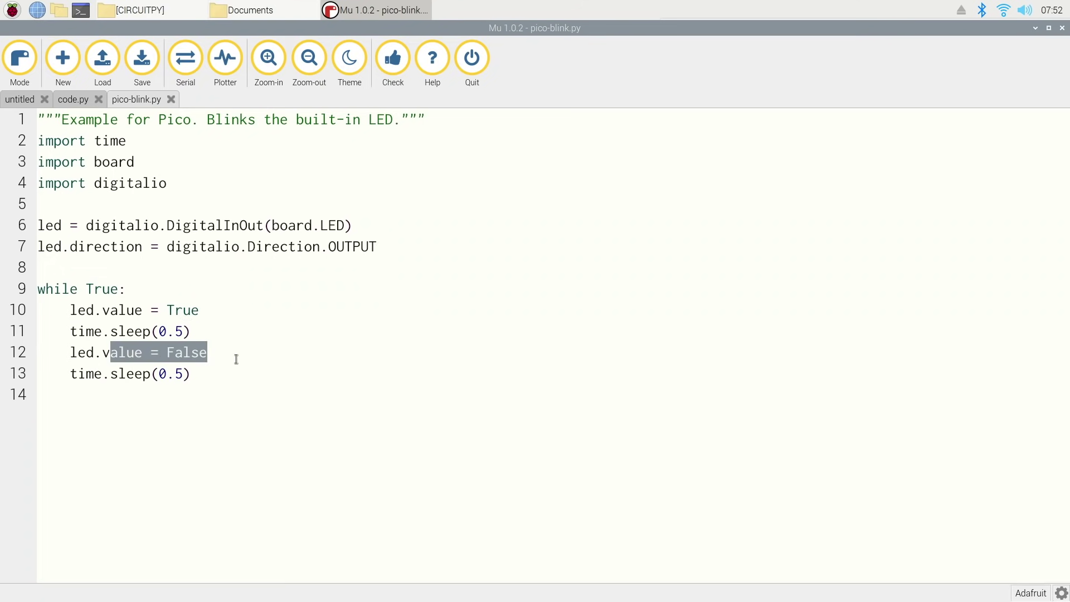
click(156, 374)
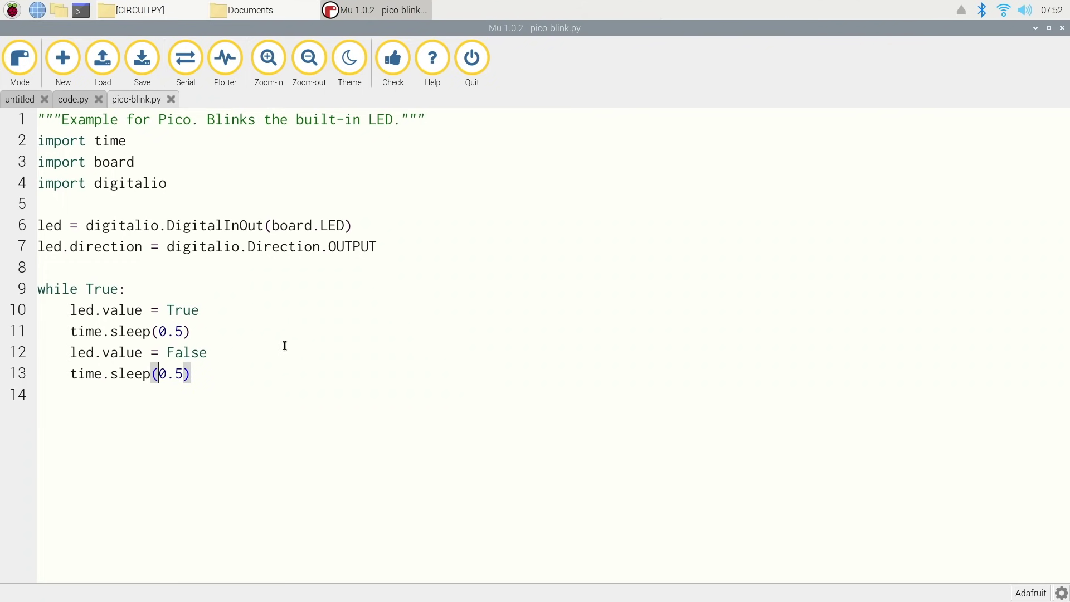
- Copy all the code from pico-blink.py, replace the entire contents of code.py with it and save code.py
click(307, 375)
key(ctrl+a)
key(ctrl+c)
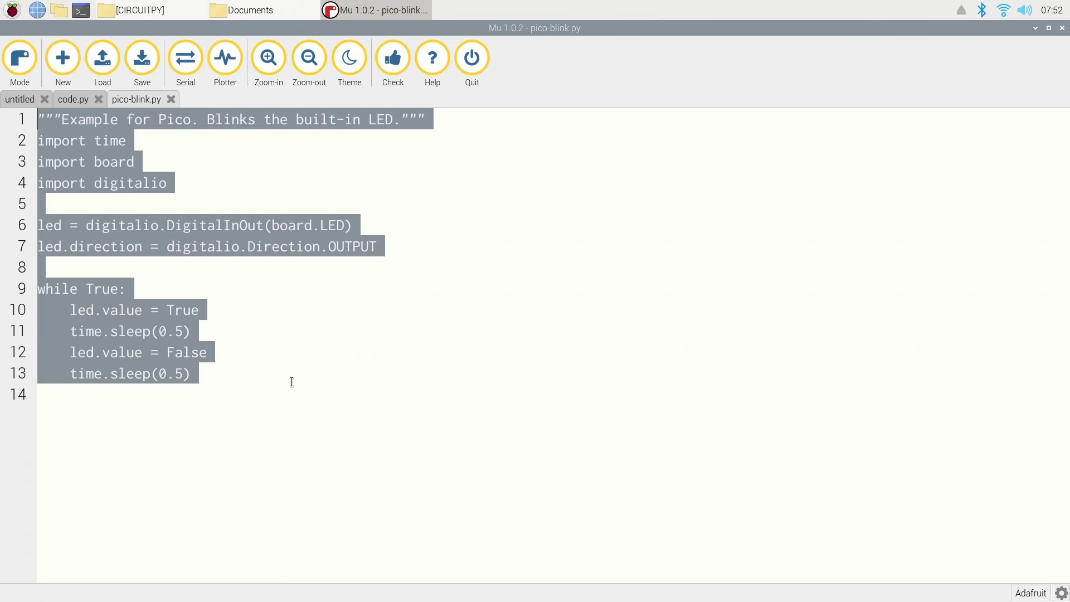
click(75, 100)
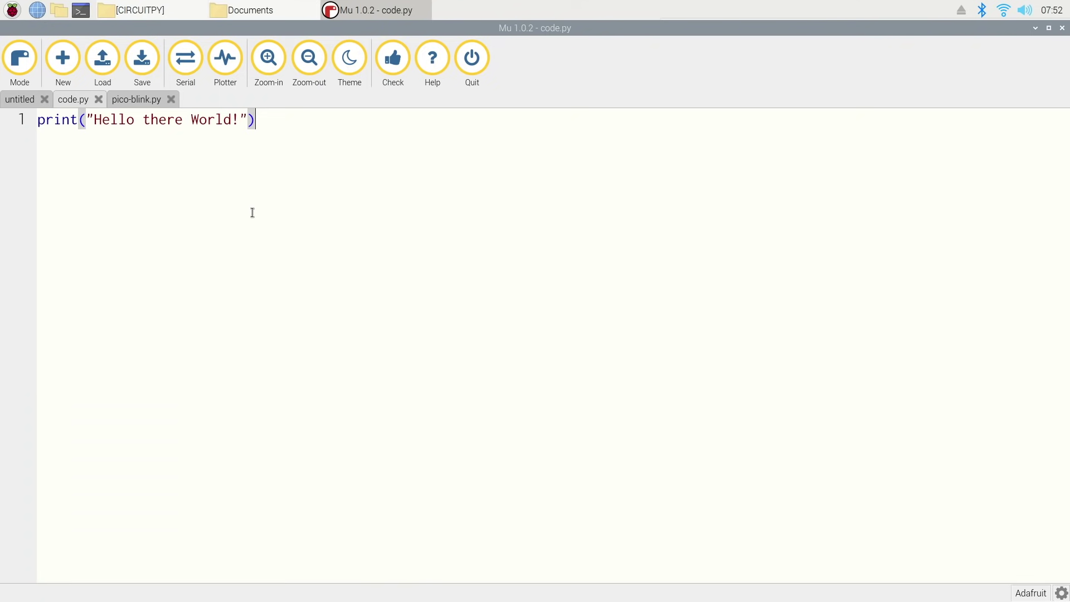
key(ctrl+a)
key(ctrl+v)
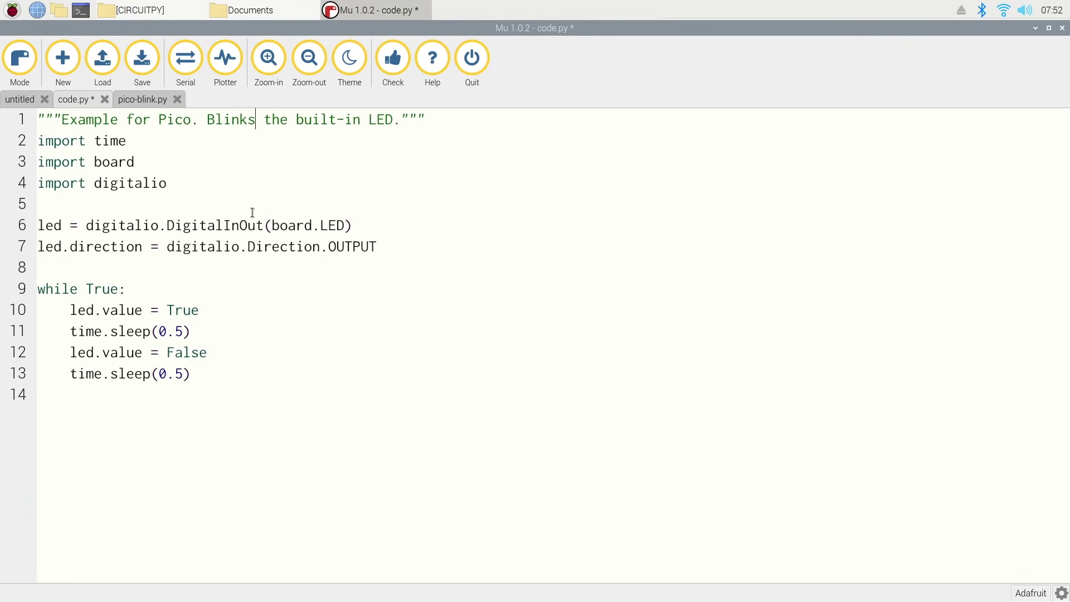
click(145, 66)
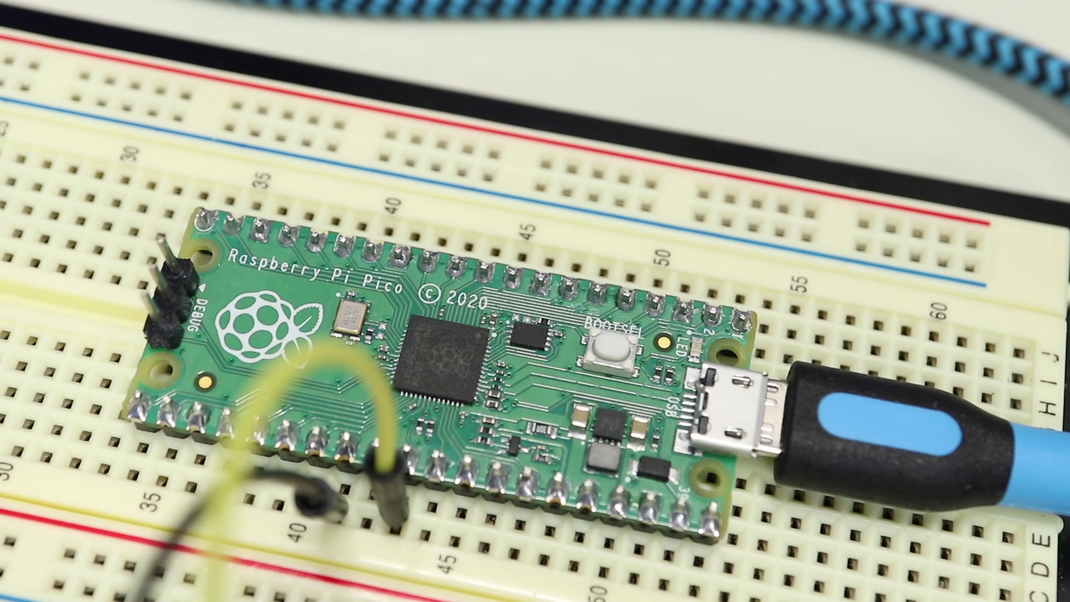